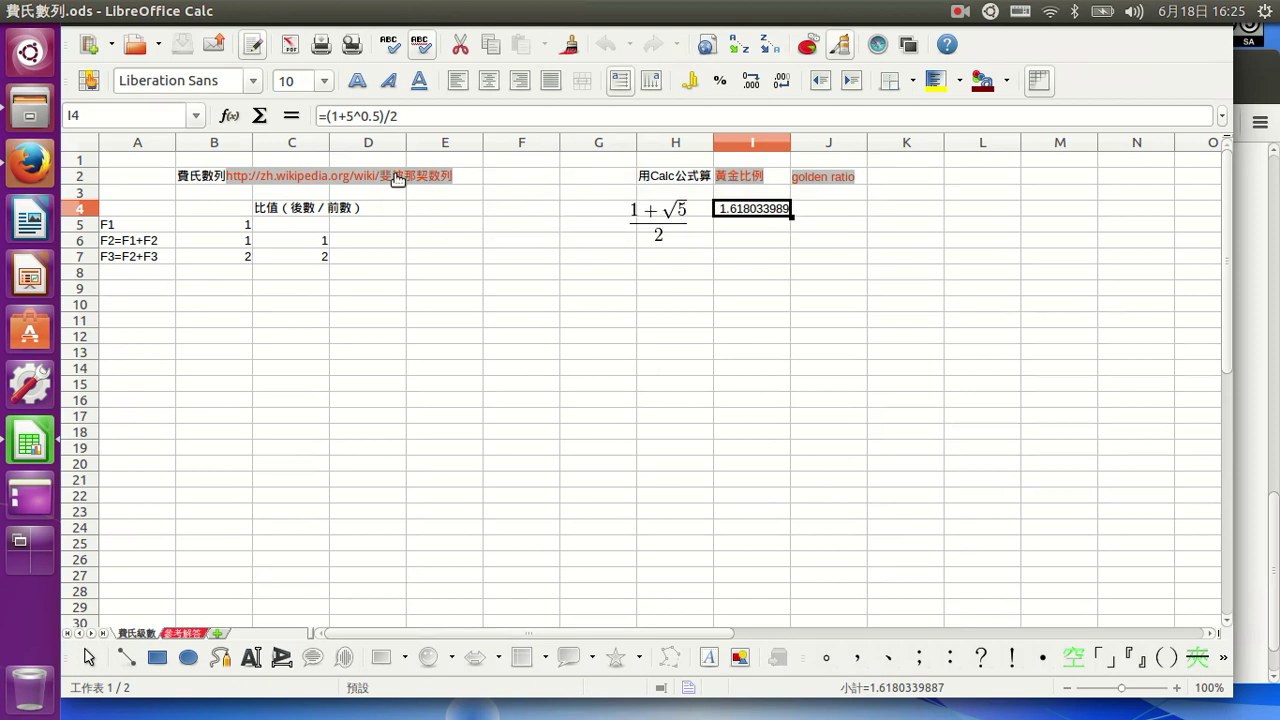
- Open the sheet's Wikipedia link on the Fibonacci sequence in Firefox and read the recursive definition and first terms
ctrl+click(398, 178)
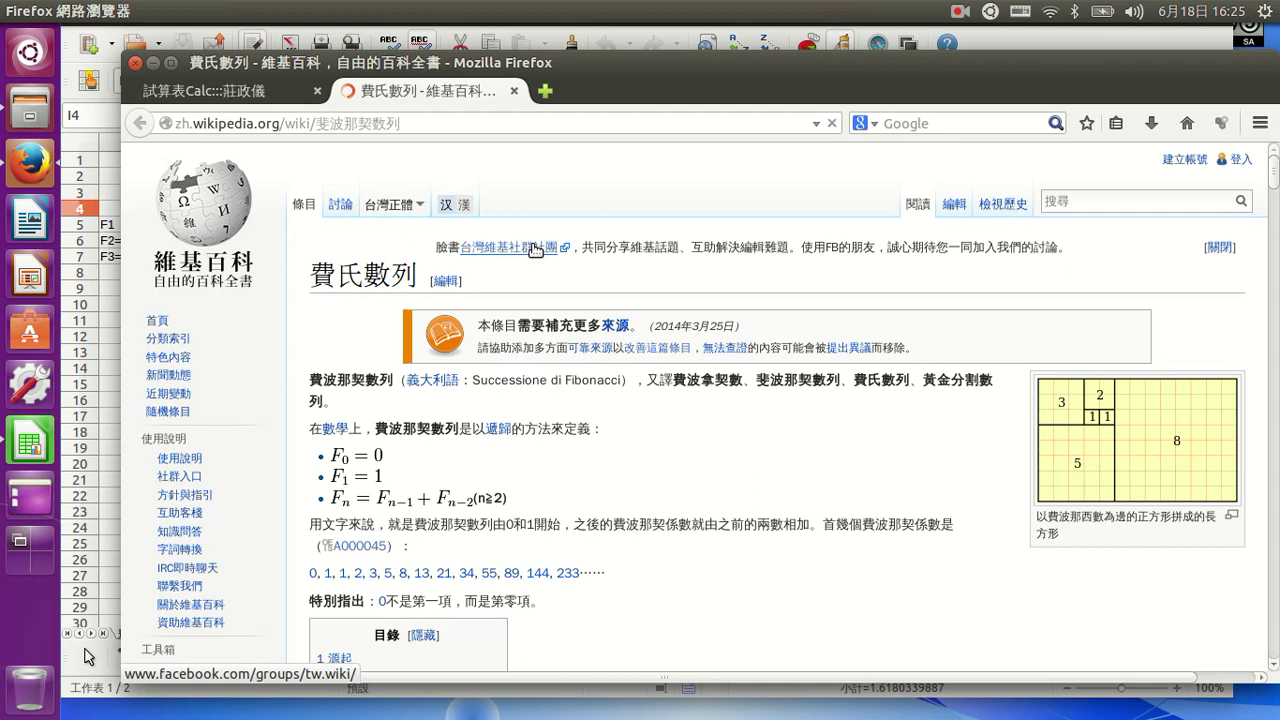
scroll(440, 441, down, 1)
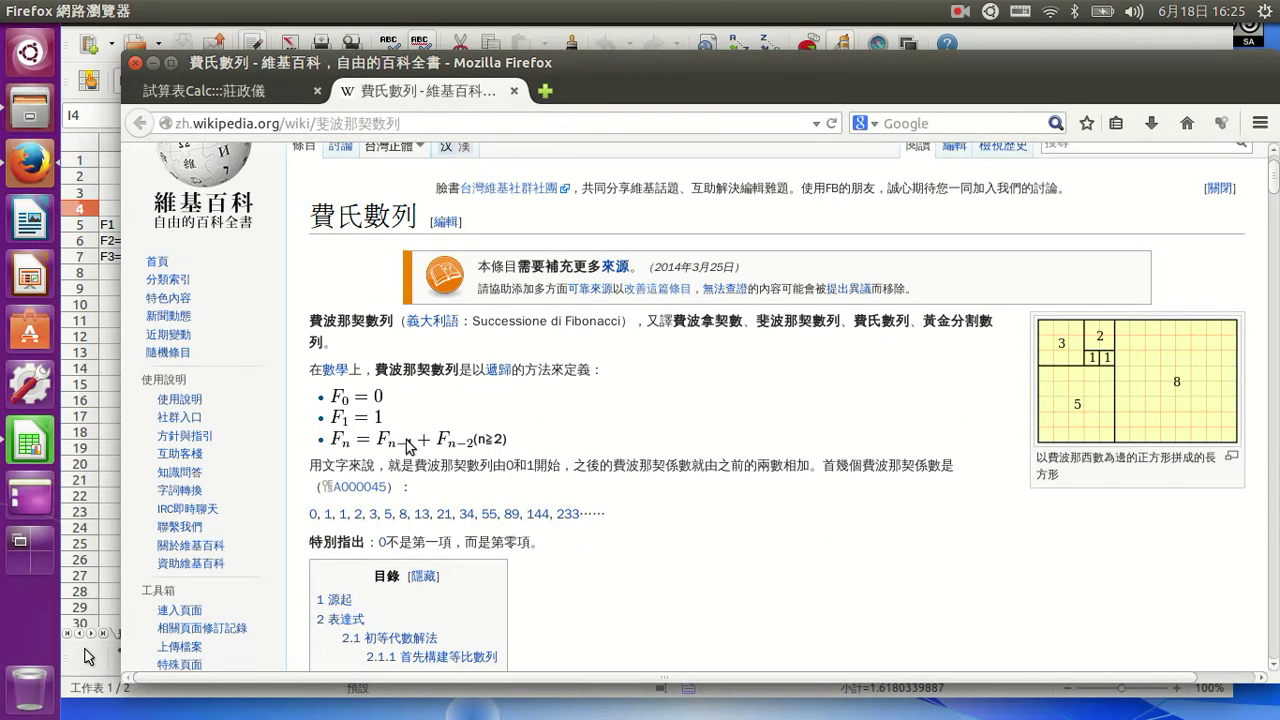
scroll(410, 447, down, 3)
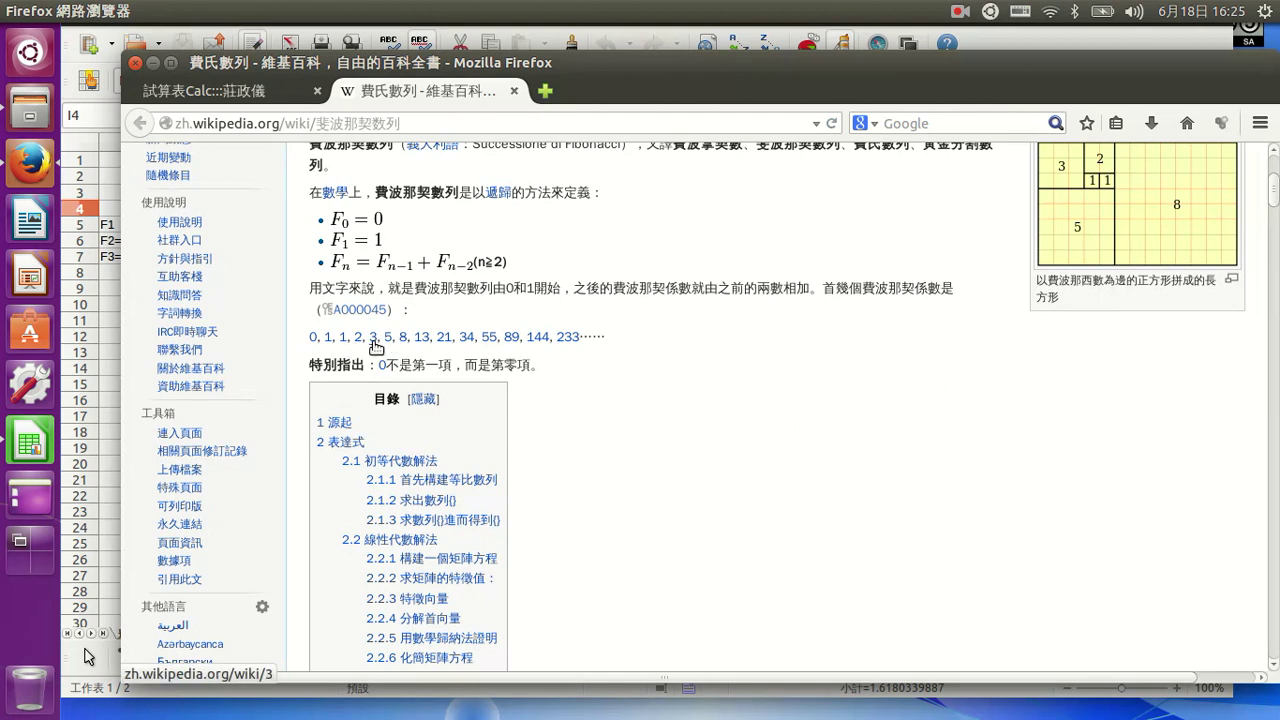
- Switch back to LibreOffice Calc and clear the formula in cell B7 of the F3 row
click(87, 656)
click(211, 310)
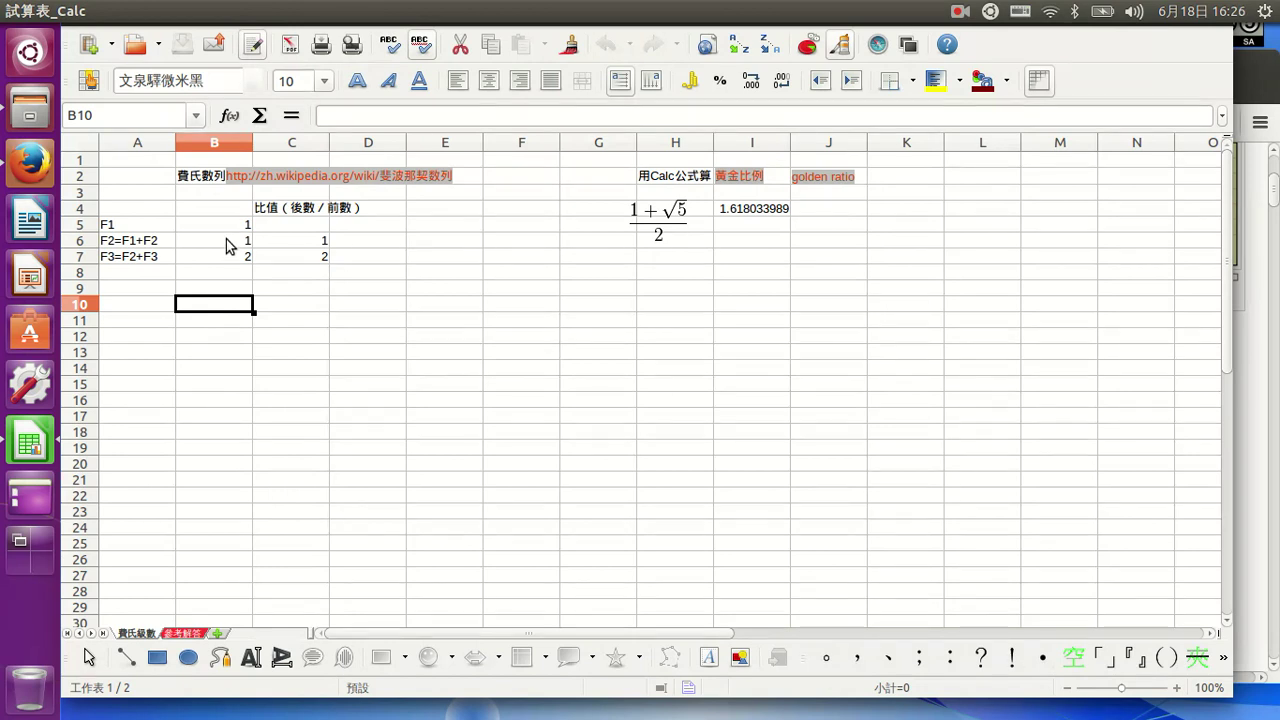
click(228, 253)
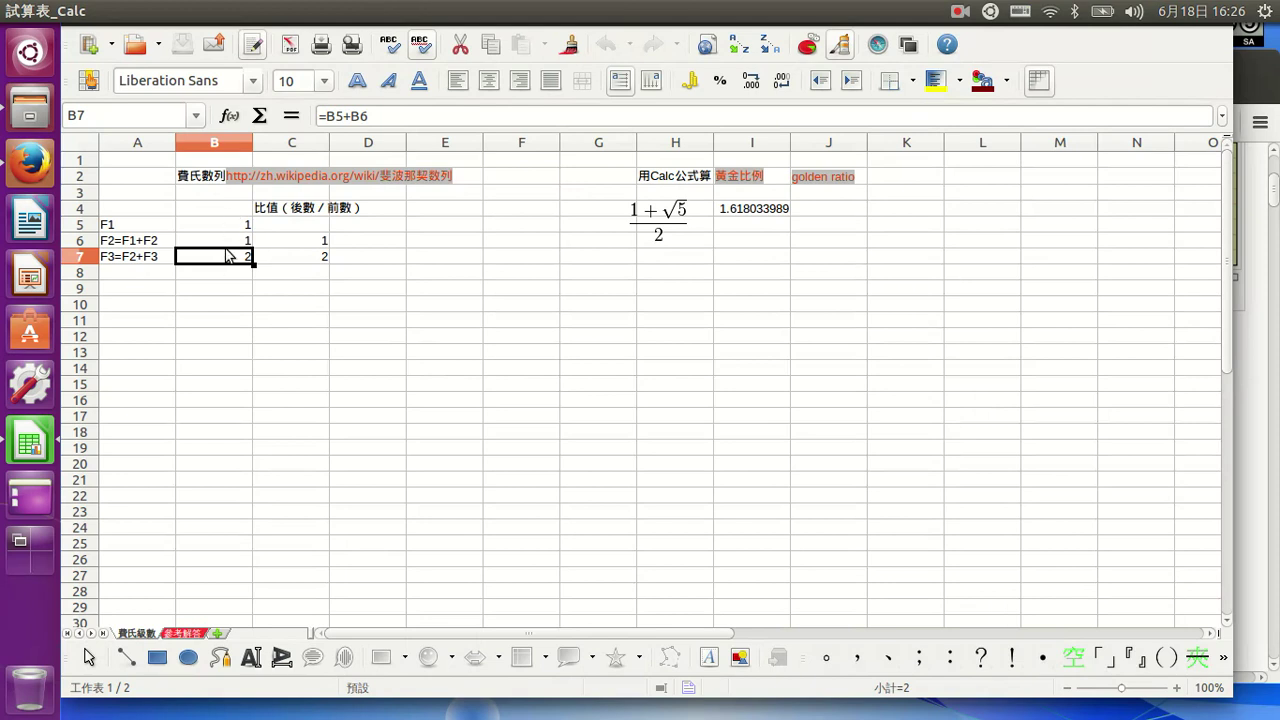
key(Delete)
key(Down)
key(Down)
key(Down)
key(Down)
key(Down)
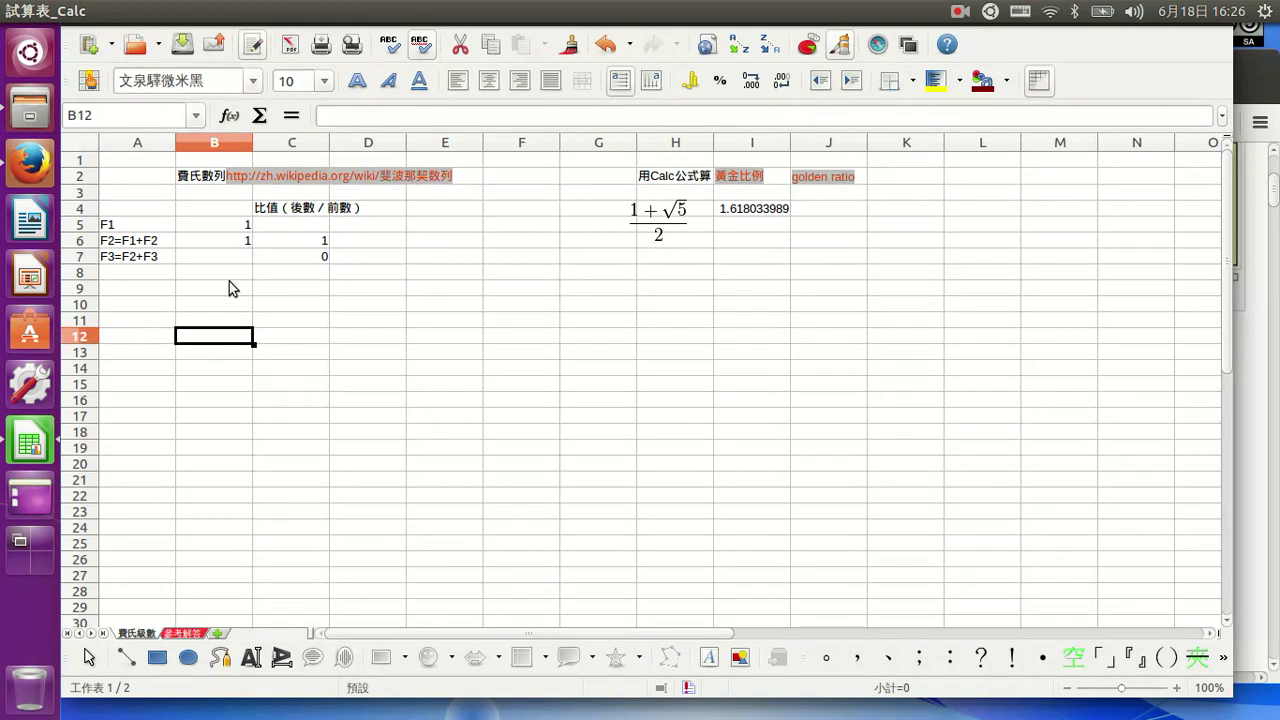
- Enter the formula =B5+B6 in cell B7 to add the two preceding Fibonacci terms
click(230, 260)
text(=)
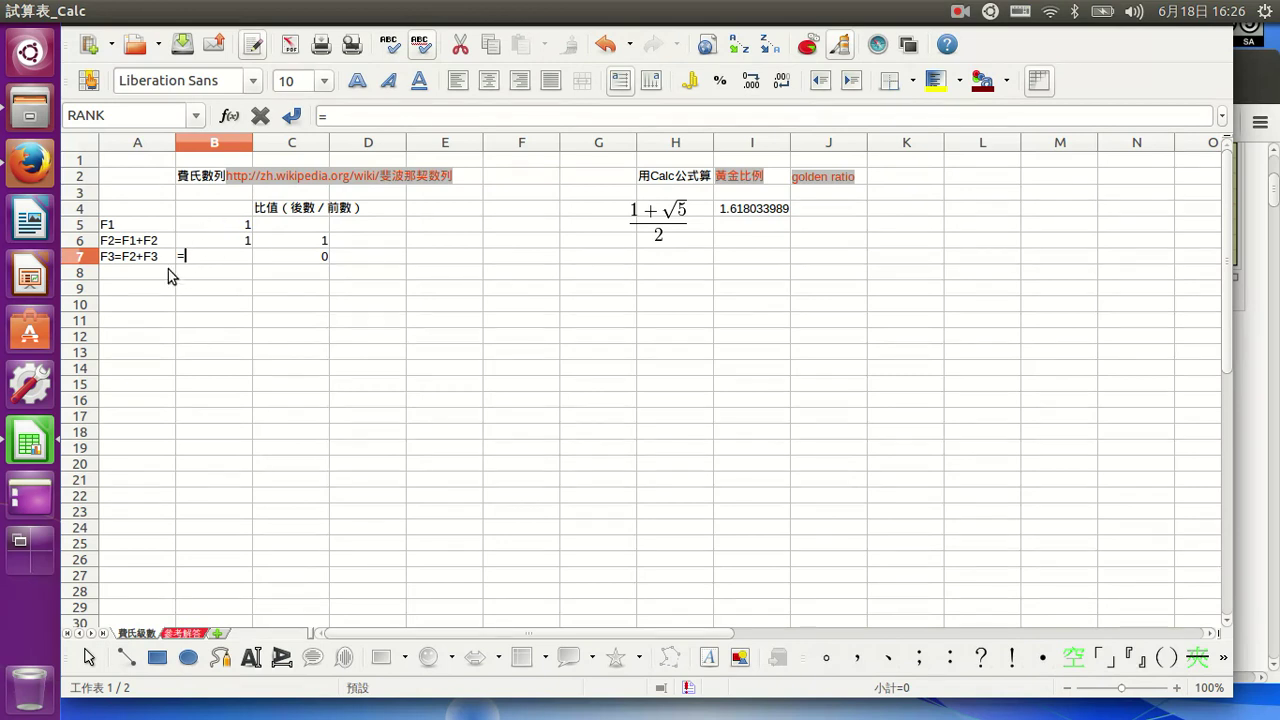
click(216, 220)
text(+)
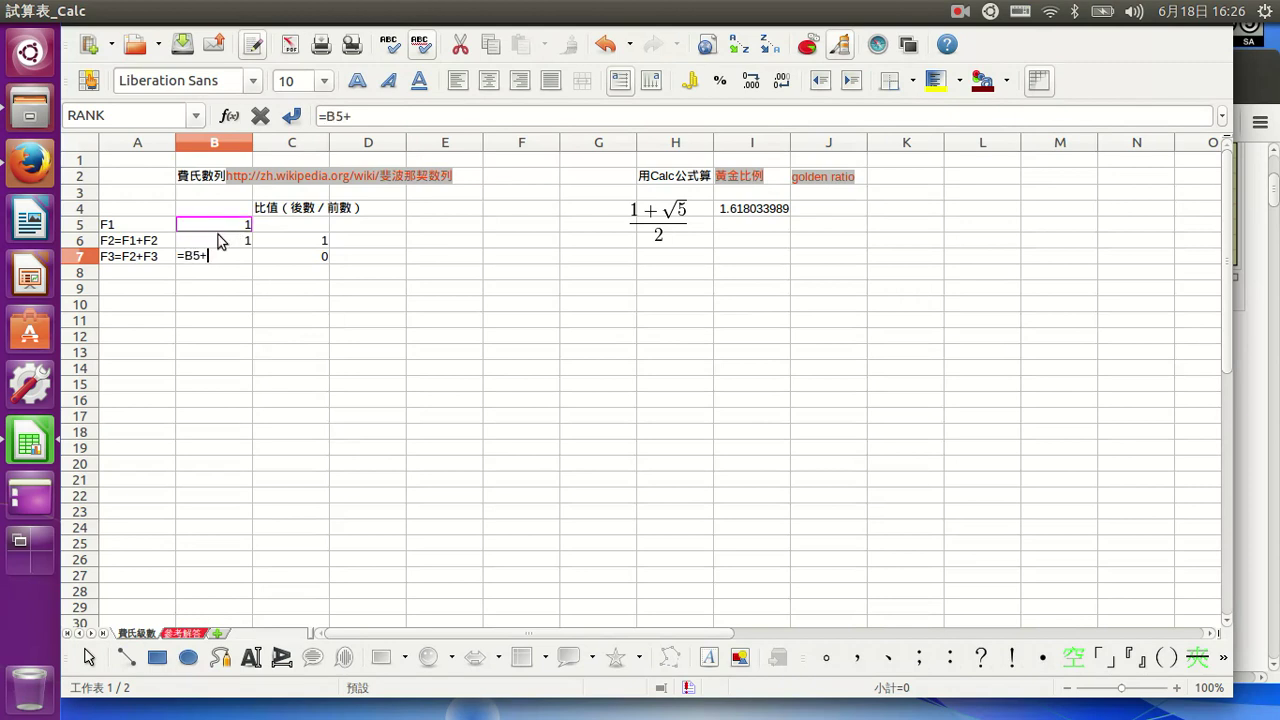
click(218, 242)
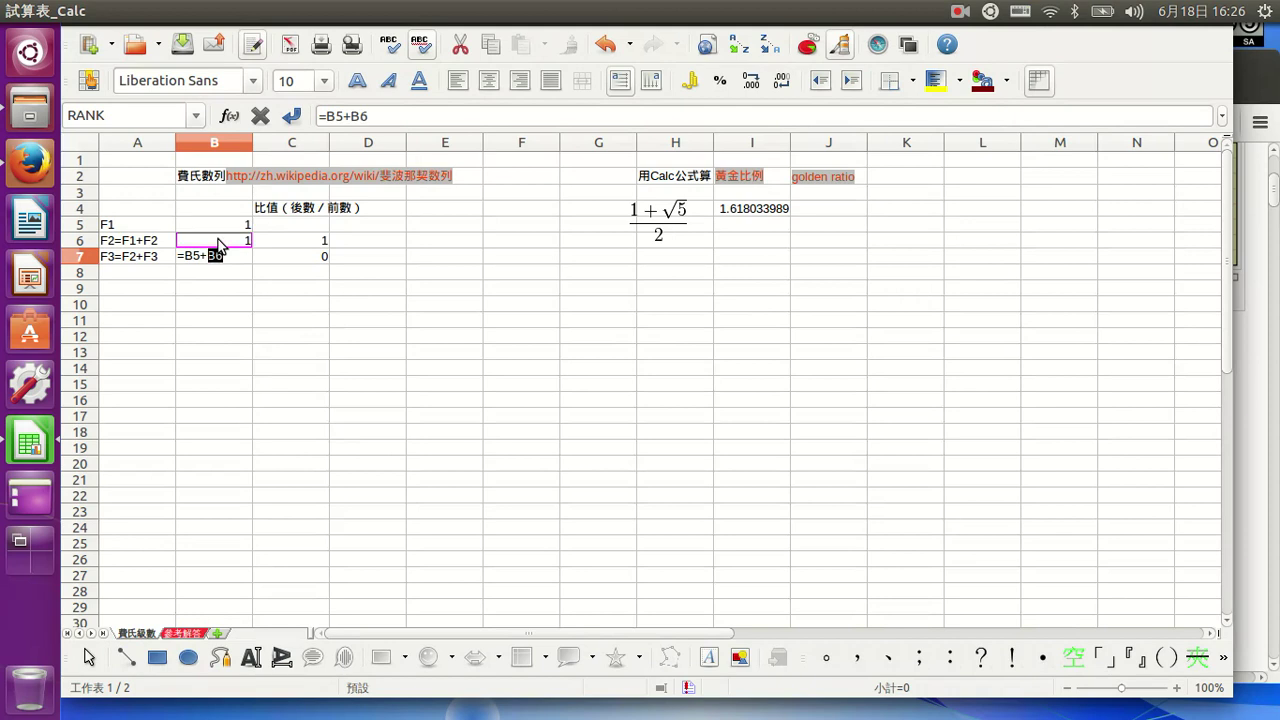
key(Return)
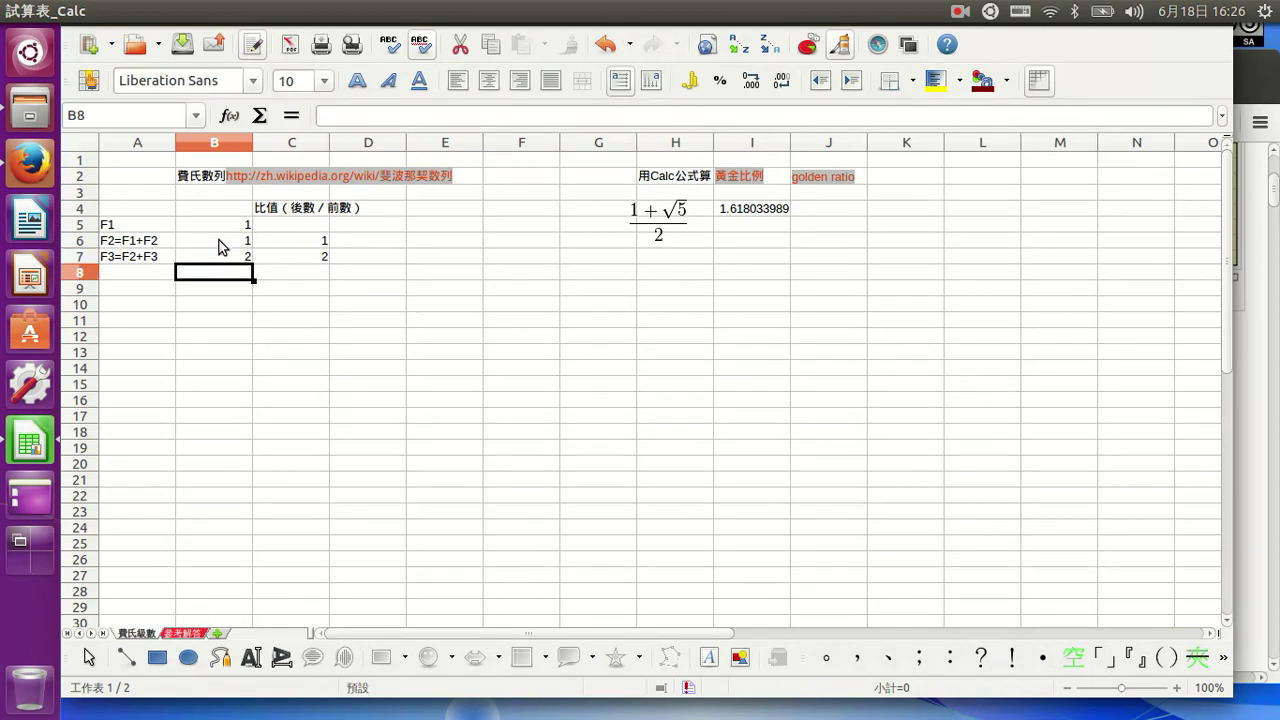
- Fill the sum formula from B7 down one row at a time into B8 and B9
click(245, 257)
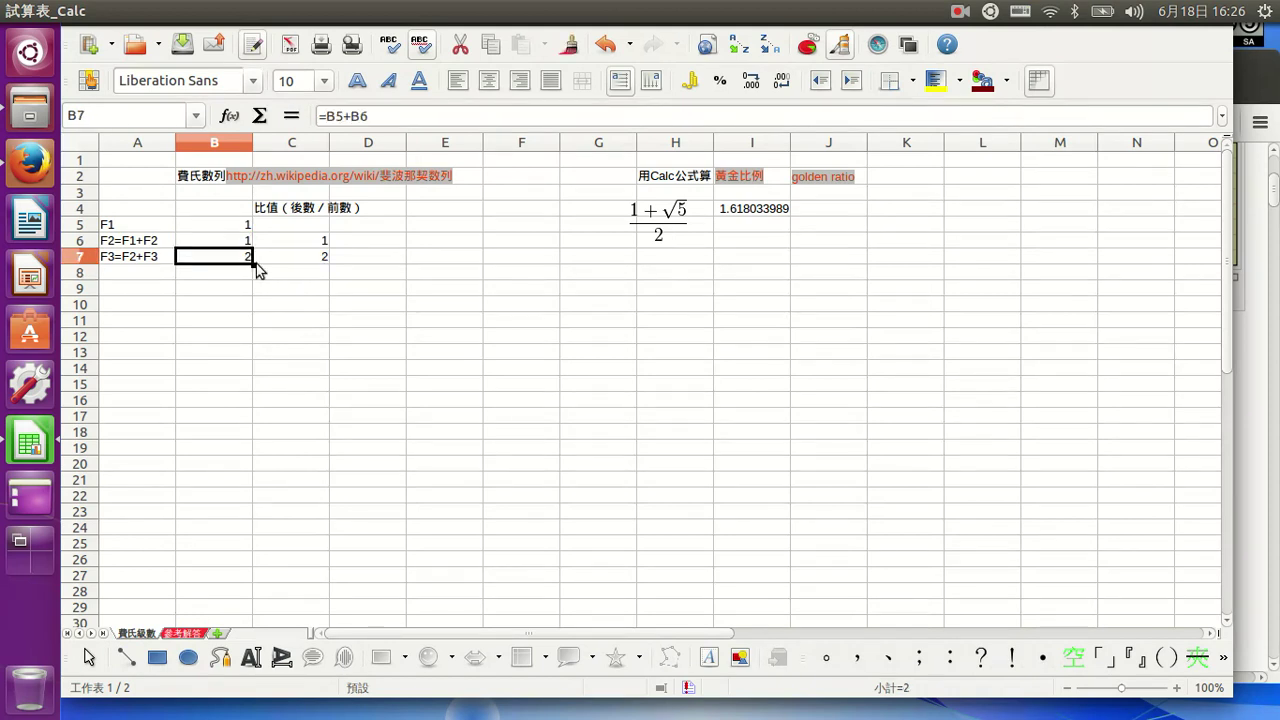
mouse_move(253, 263)
mouse_down()
mouse_move(252, 321)
mouse_move(251, 277)
mouse_up()
click(187, 278)
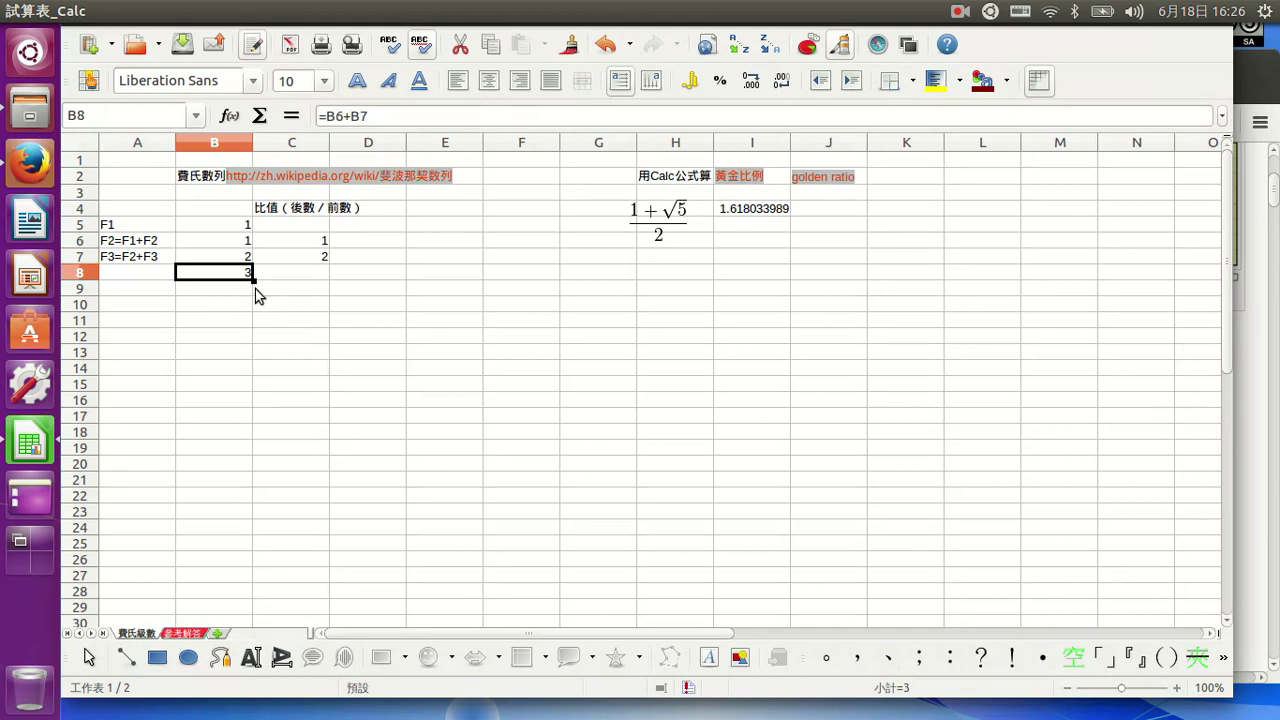
drag(253, 279, 257, 298)
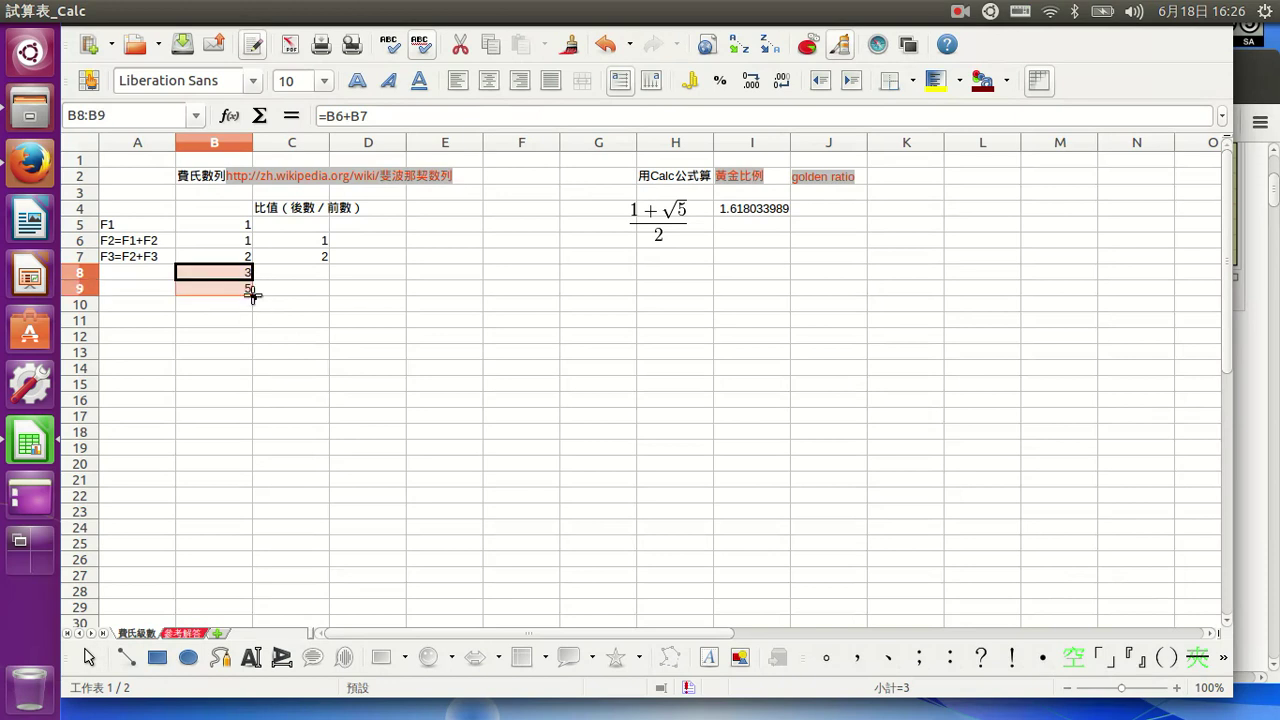
- Extend the Fibonacci formula from B9 down column B to row 36
click(229, 292)
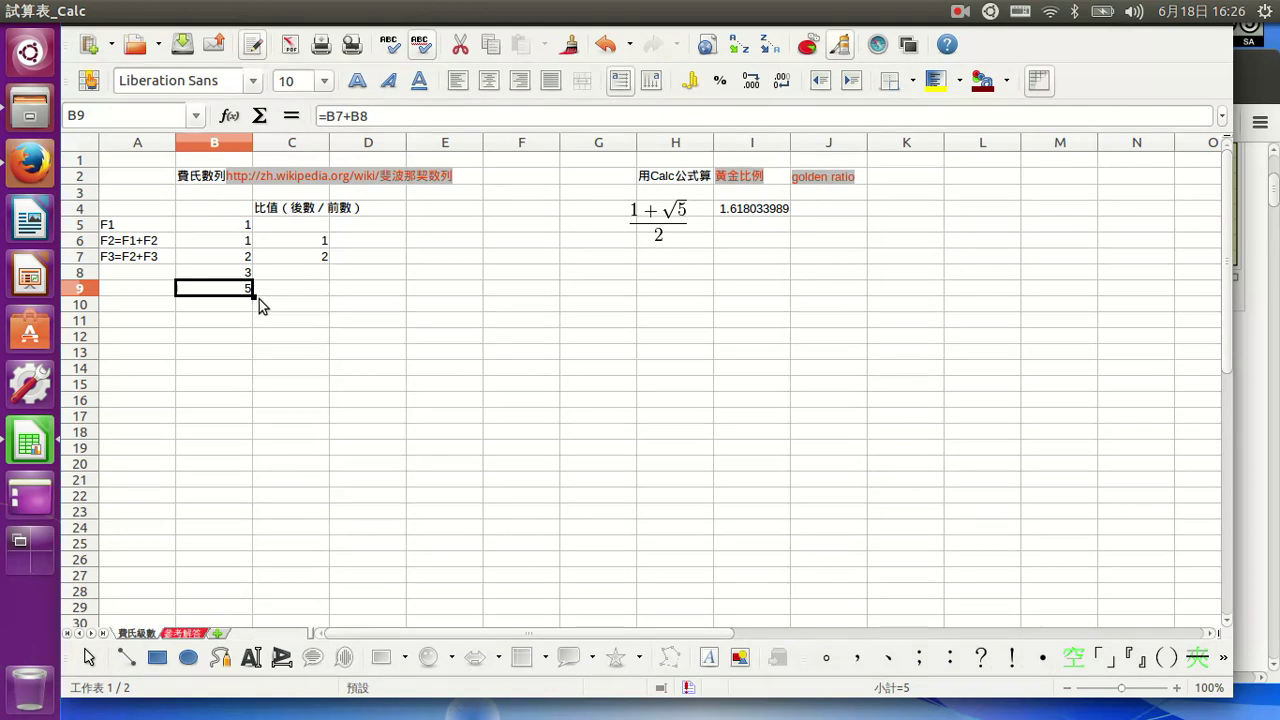
drag(253, 300, 251, 609)
scroll(270, 542, down, 1)
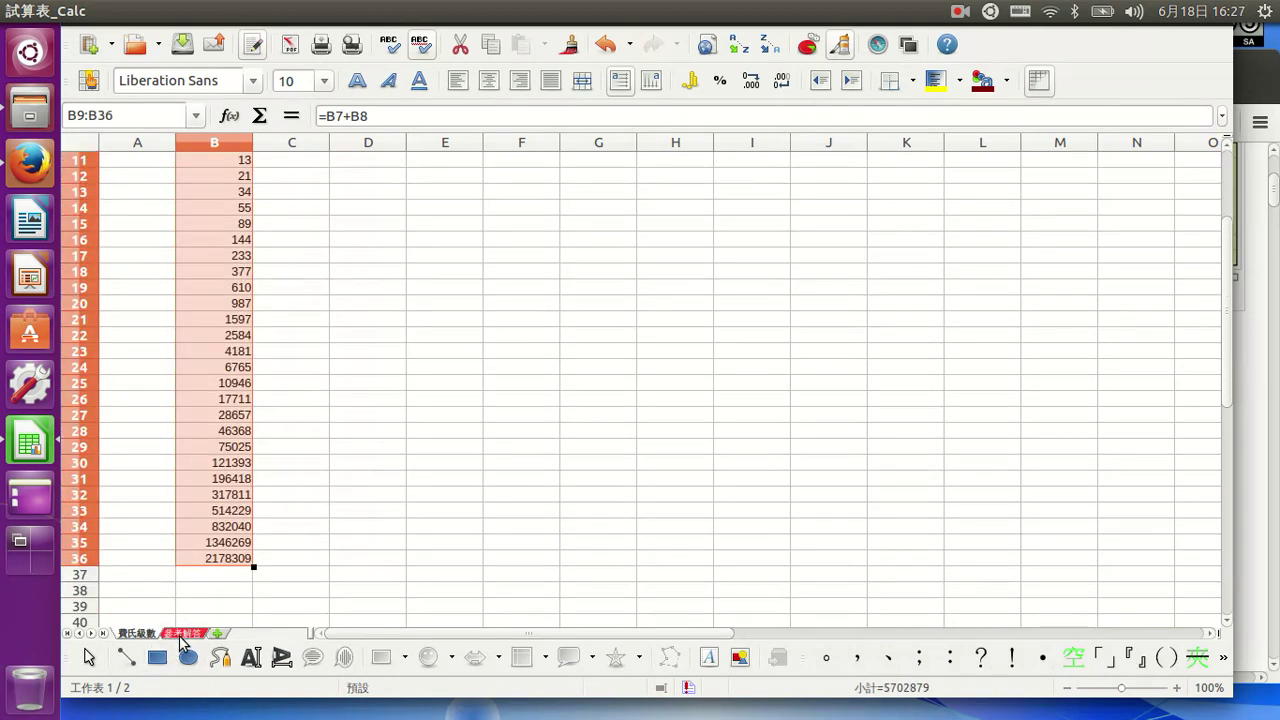
- Check the series and ratios on the 參考解答 sheet and return to the 費氏級數 sheet
click(179, 635)
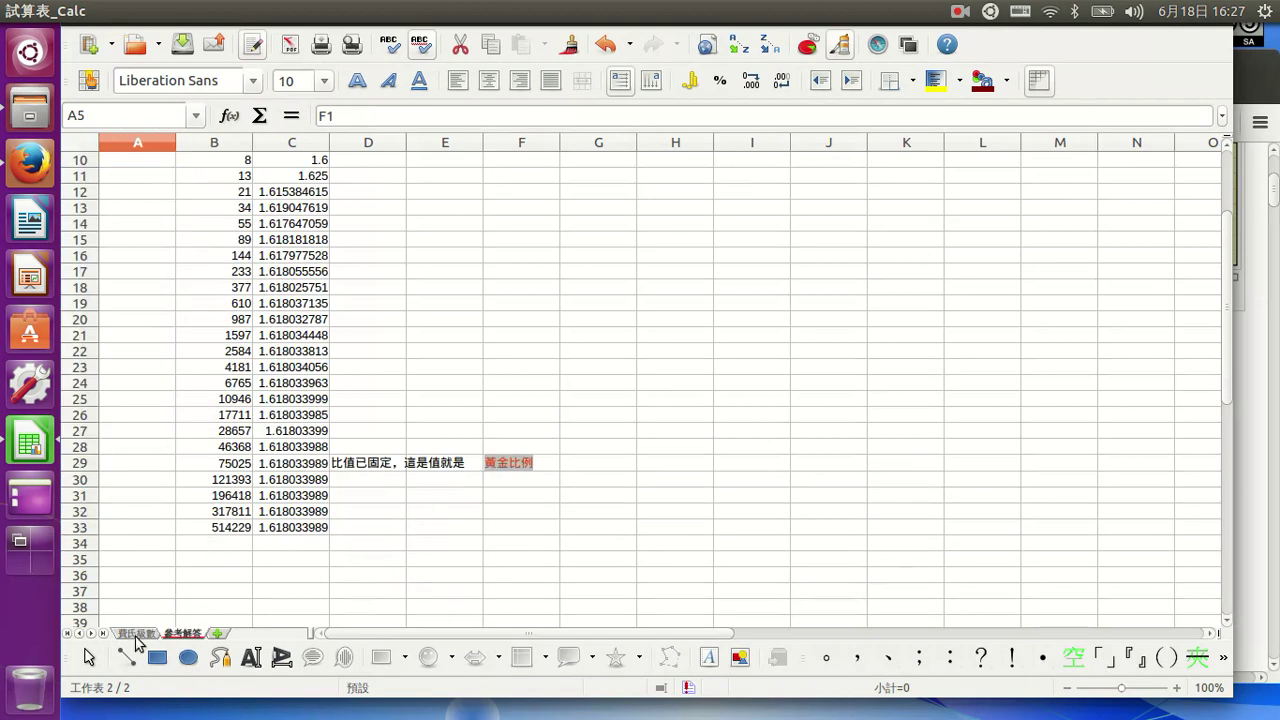
click(137, 636)
scroll(232, 562, up, 4)
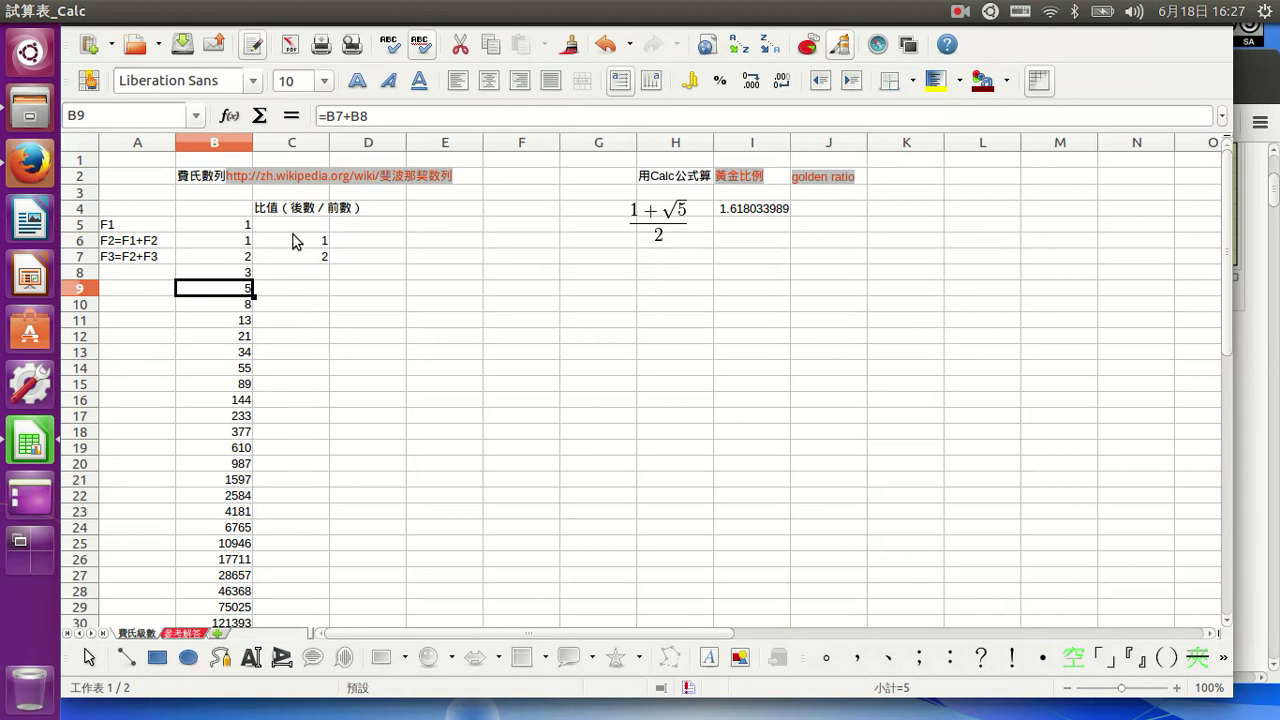
- Review the ratio formulas in C6 and C7, and fill the C7 formula down column C to row 36
click(299, 243)
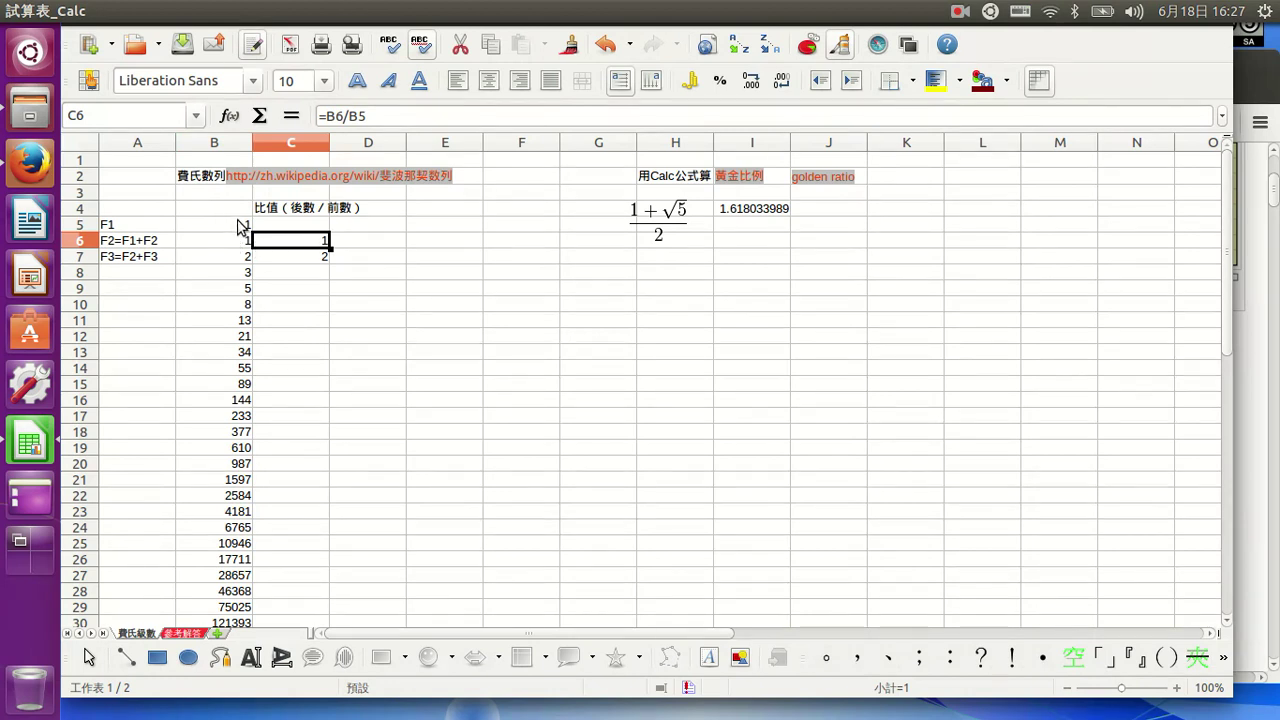
key(Down)
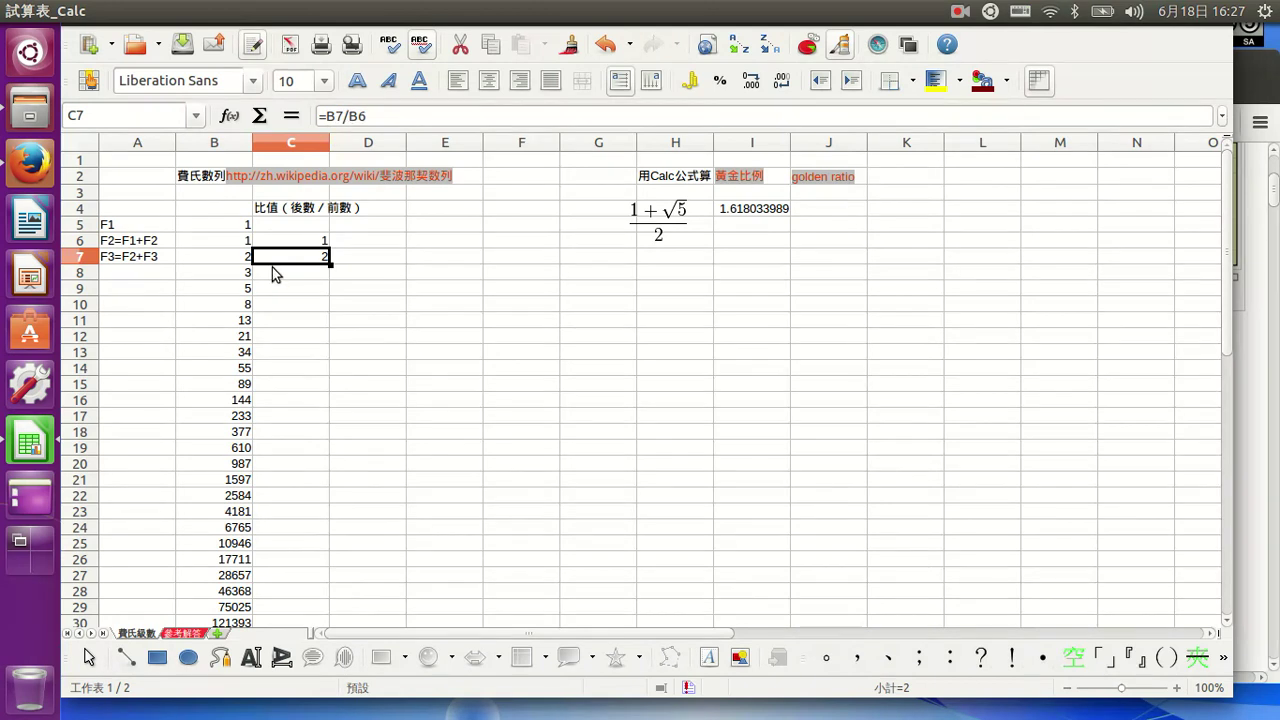
drag(330, 264, 331, 596)
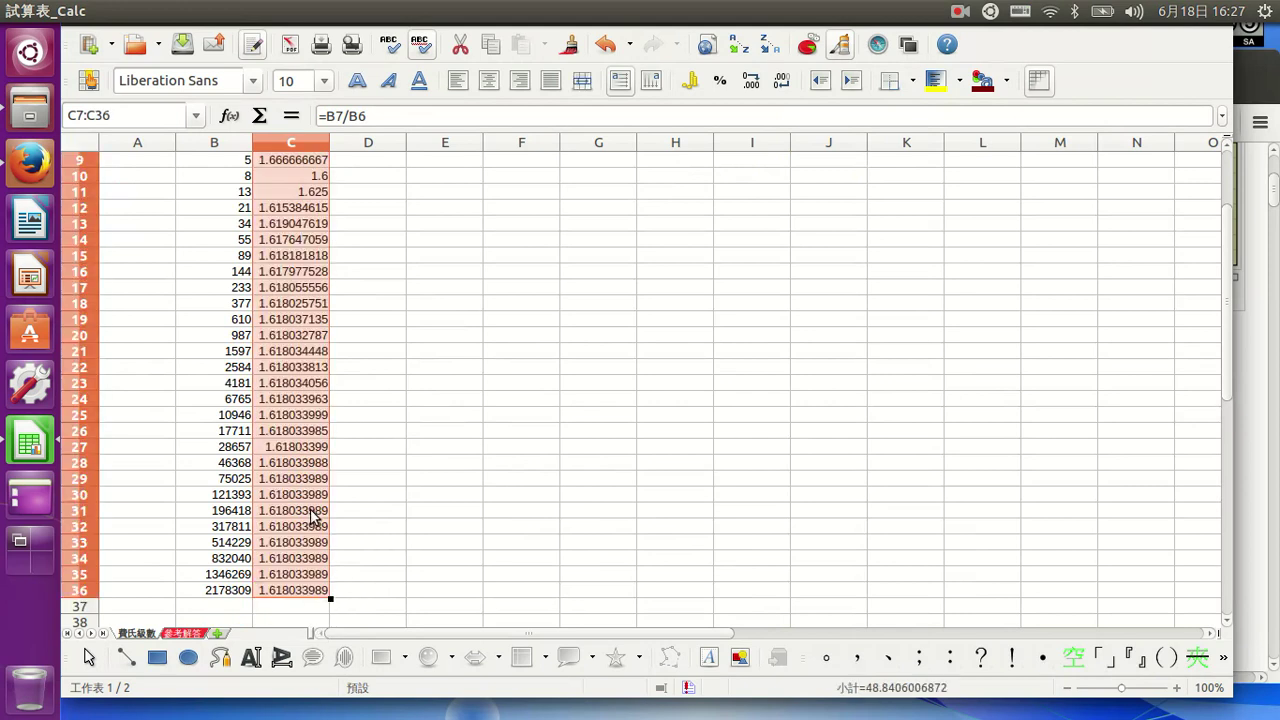
scroll(316, 520, up, 3)
scroll(306, 491, down, 2)
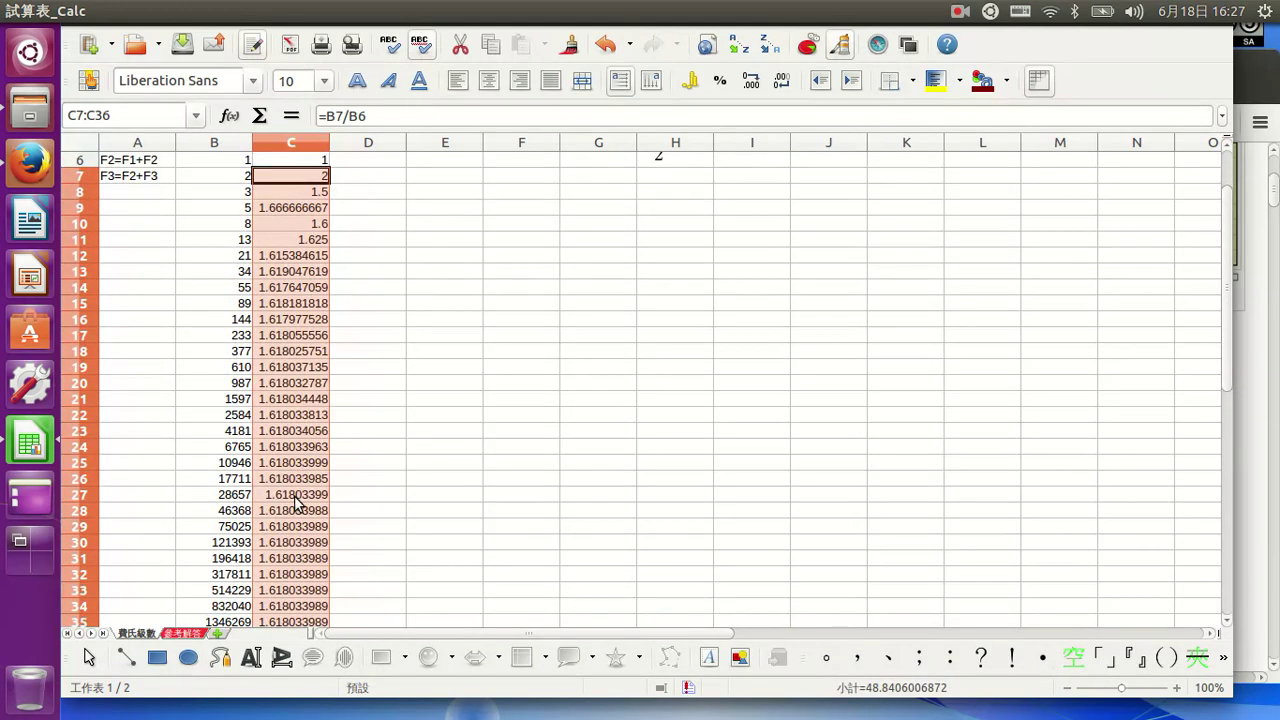
- Open the 黃金比例 Wikipedia link from the 參考解答 sheet, read the article, and return to the 費氏級數 sheet
key(ctrl+Page_Down)
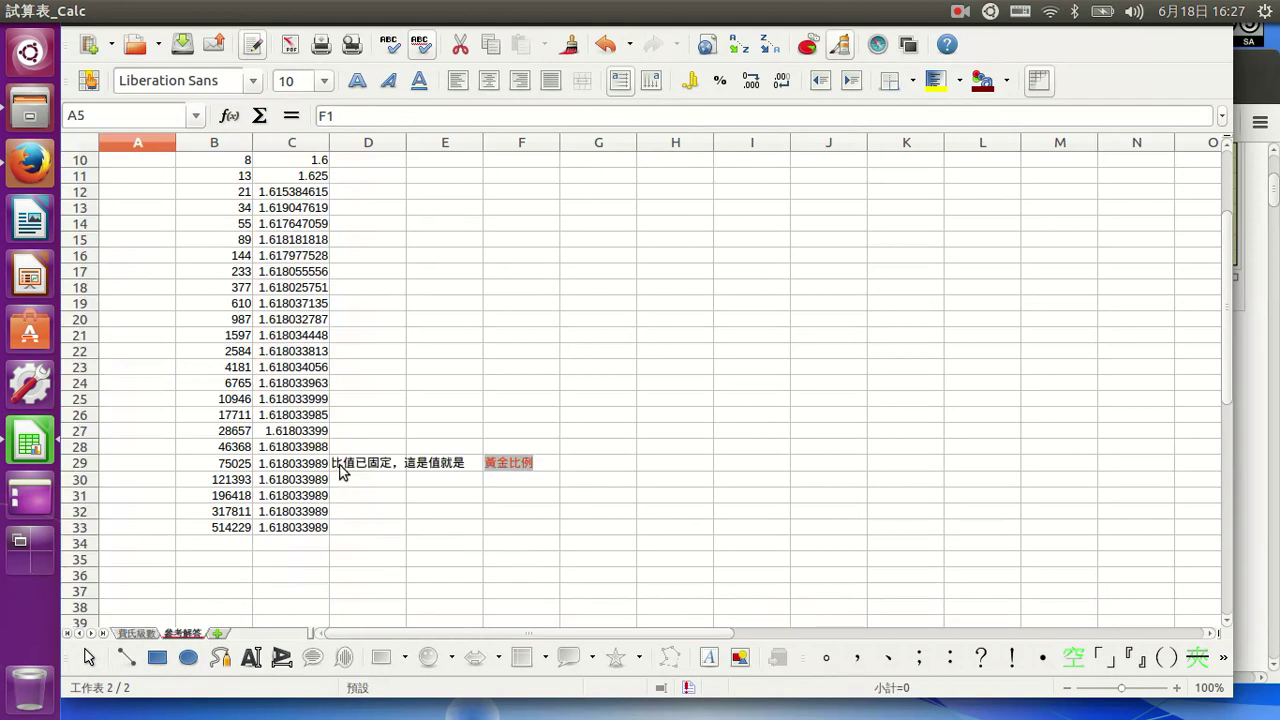
ctrl+click(521, 465)
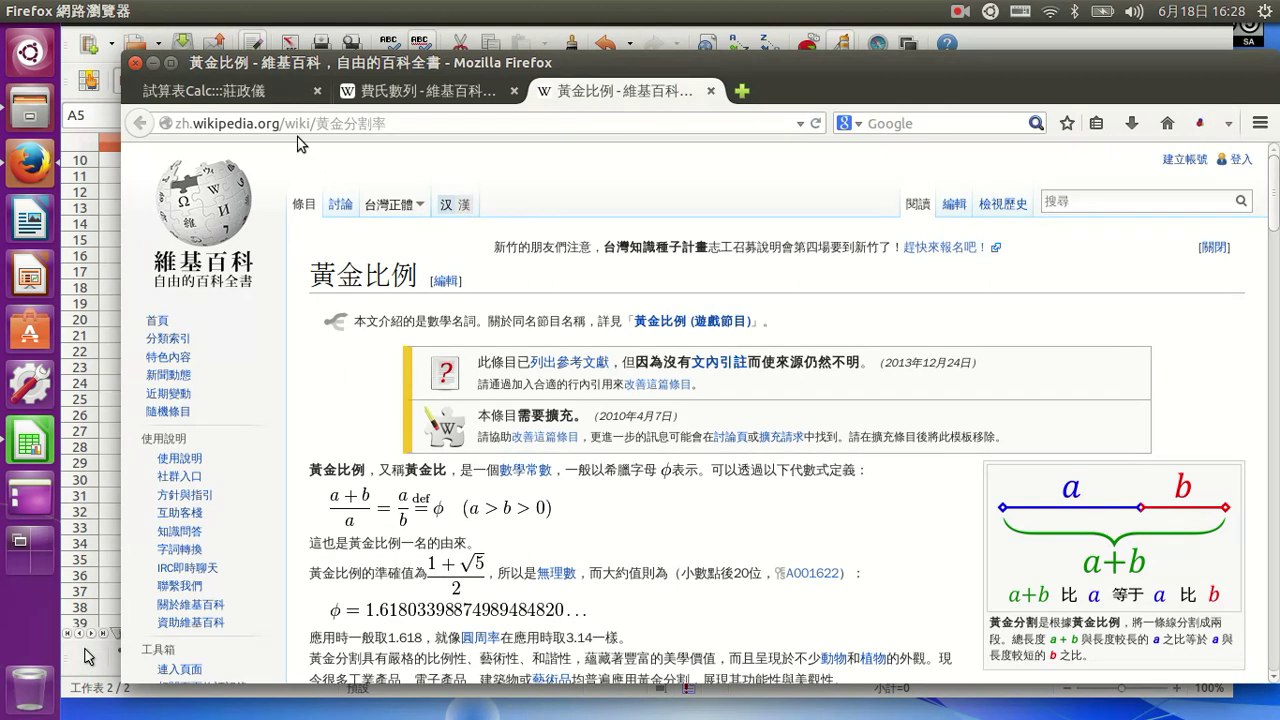
click(105, 228)
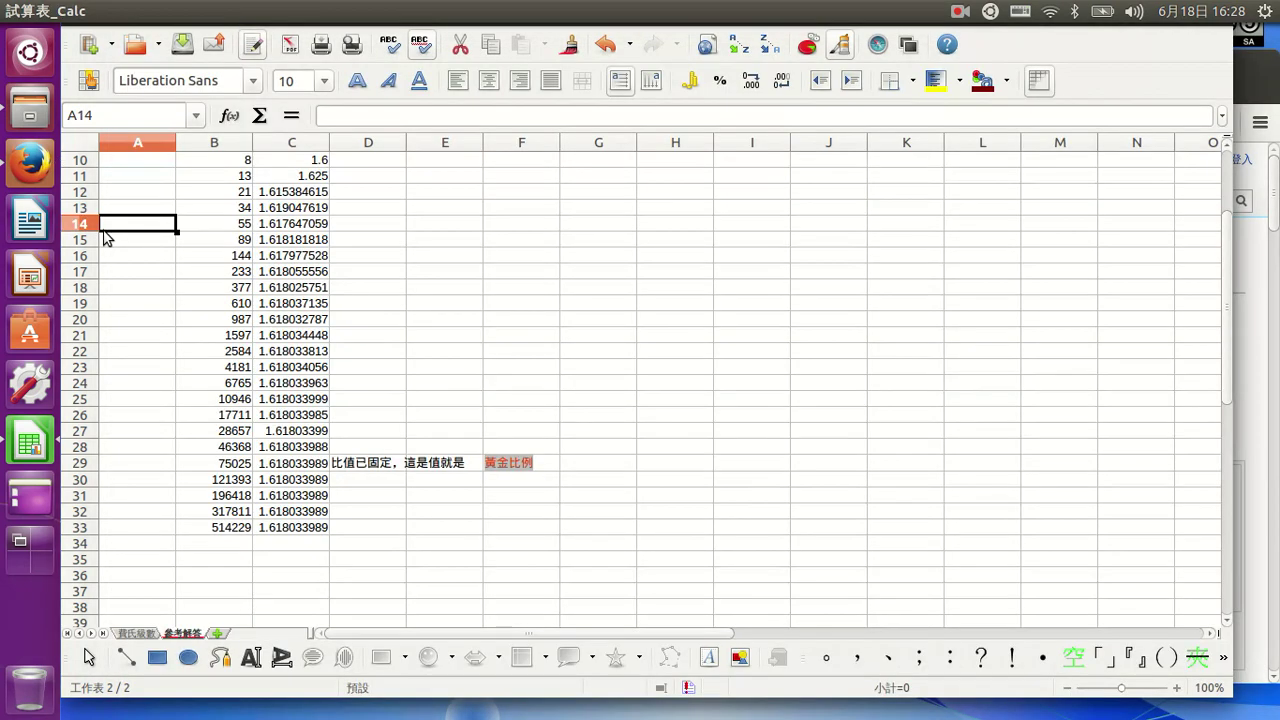
key(ctrl+space)
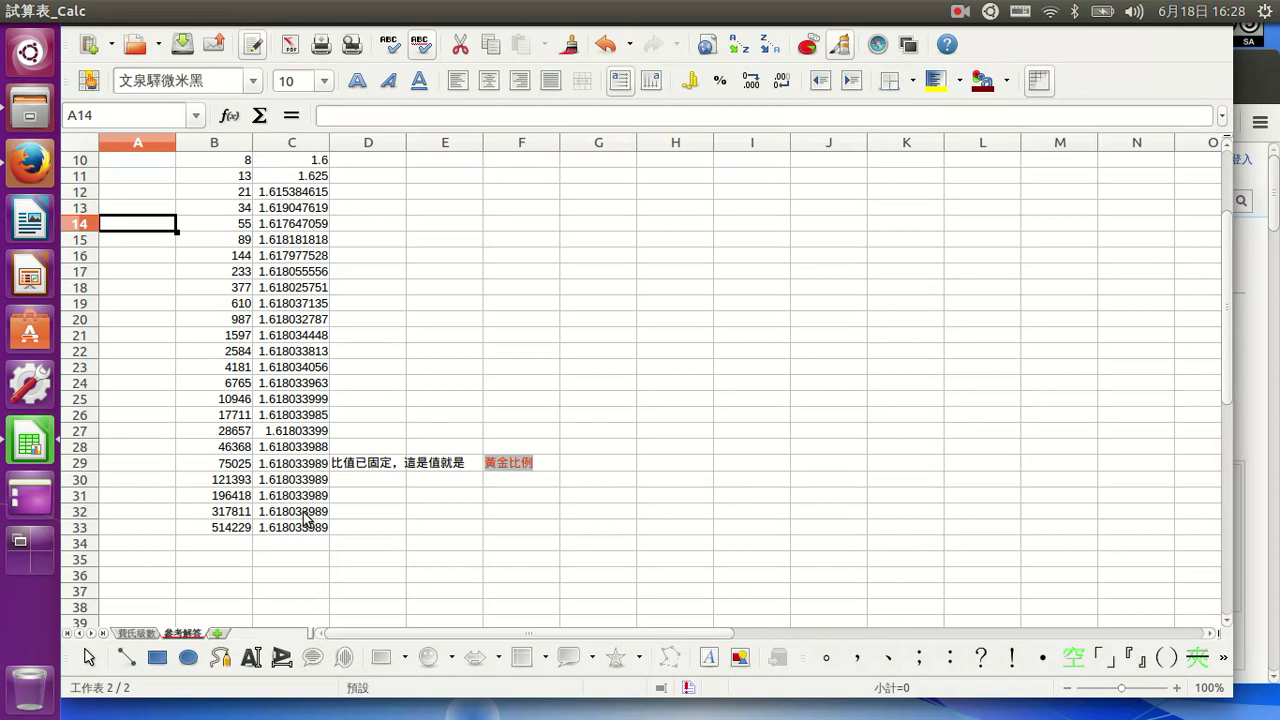
click(148, 634)
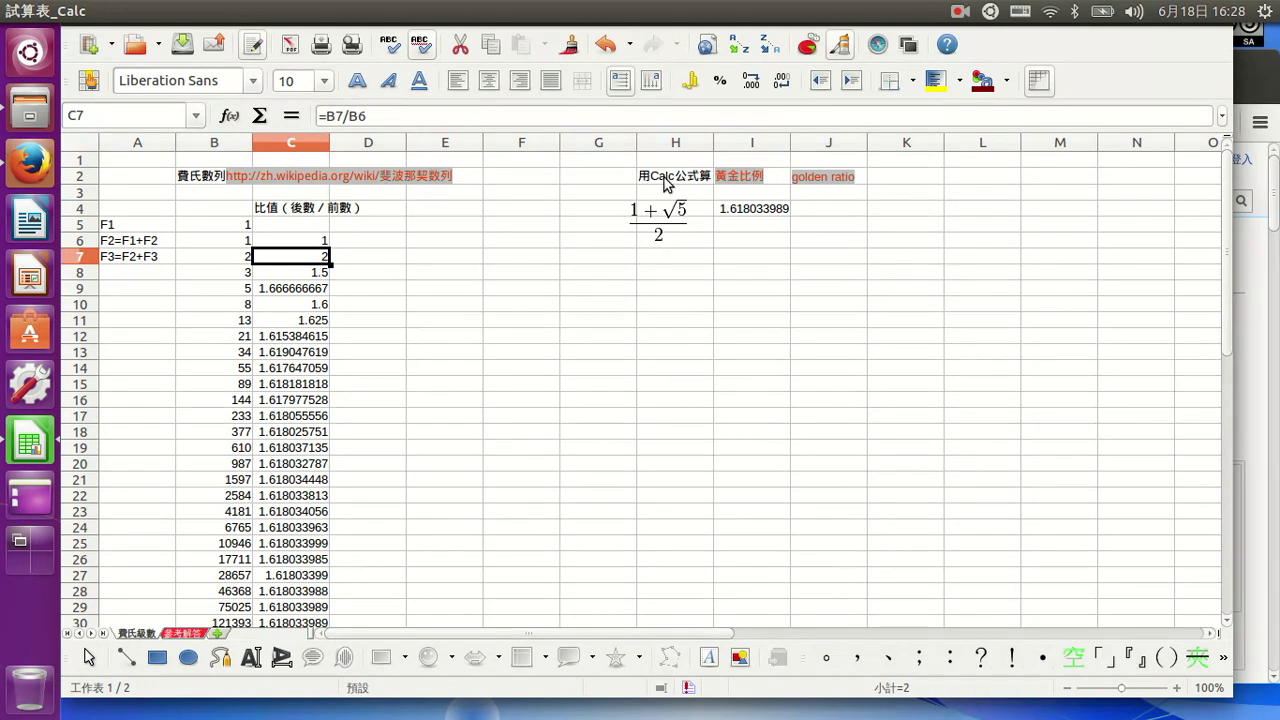
- Open the golden ratio search link in J2, examine the Google calculator value, and return to the spreadsheet
ctrl+click(849, 177)
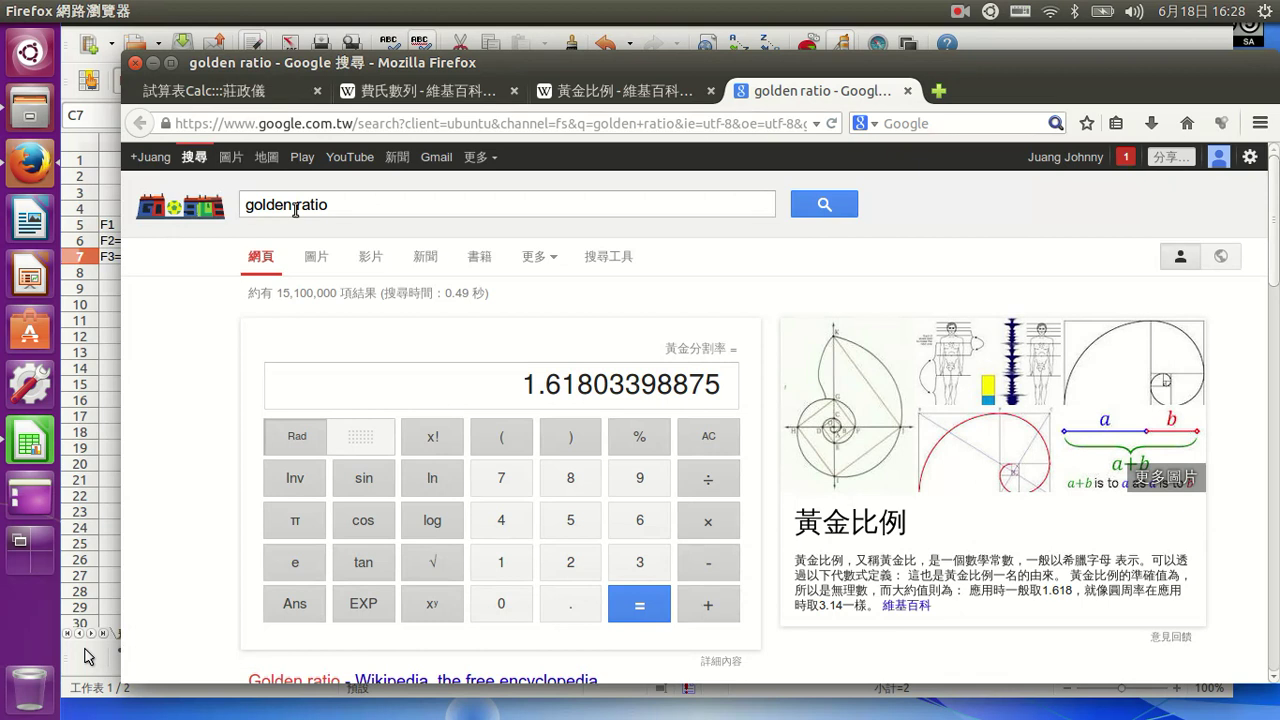
scroll(678, 280, down, 2)
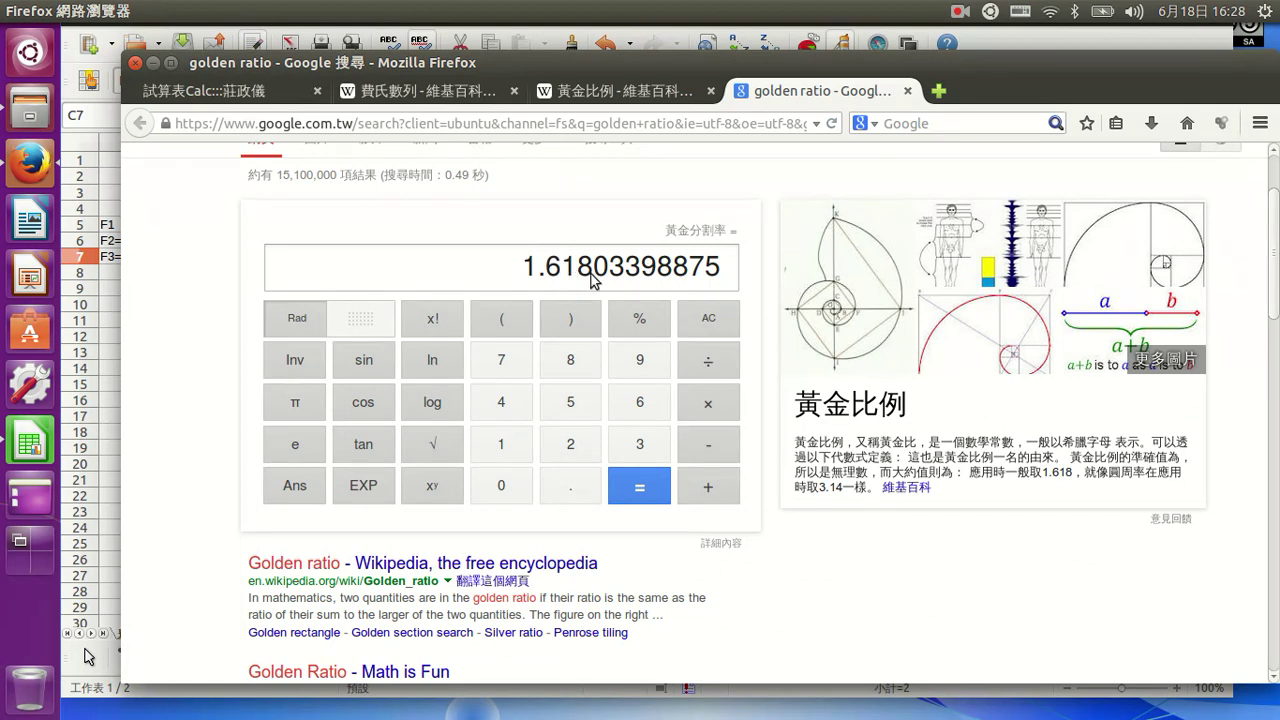
scroll(592, 280, up, 2)
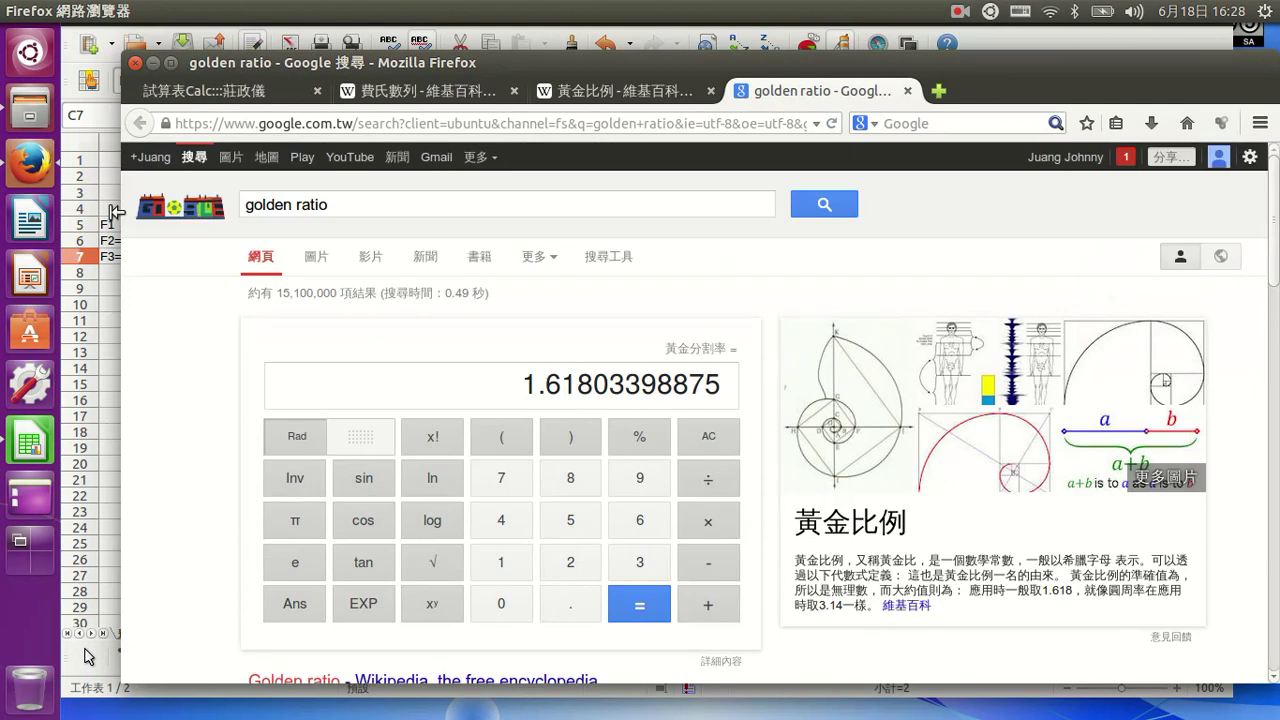
click(112, 273)
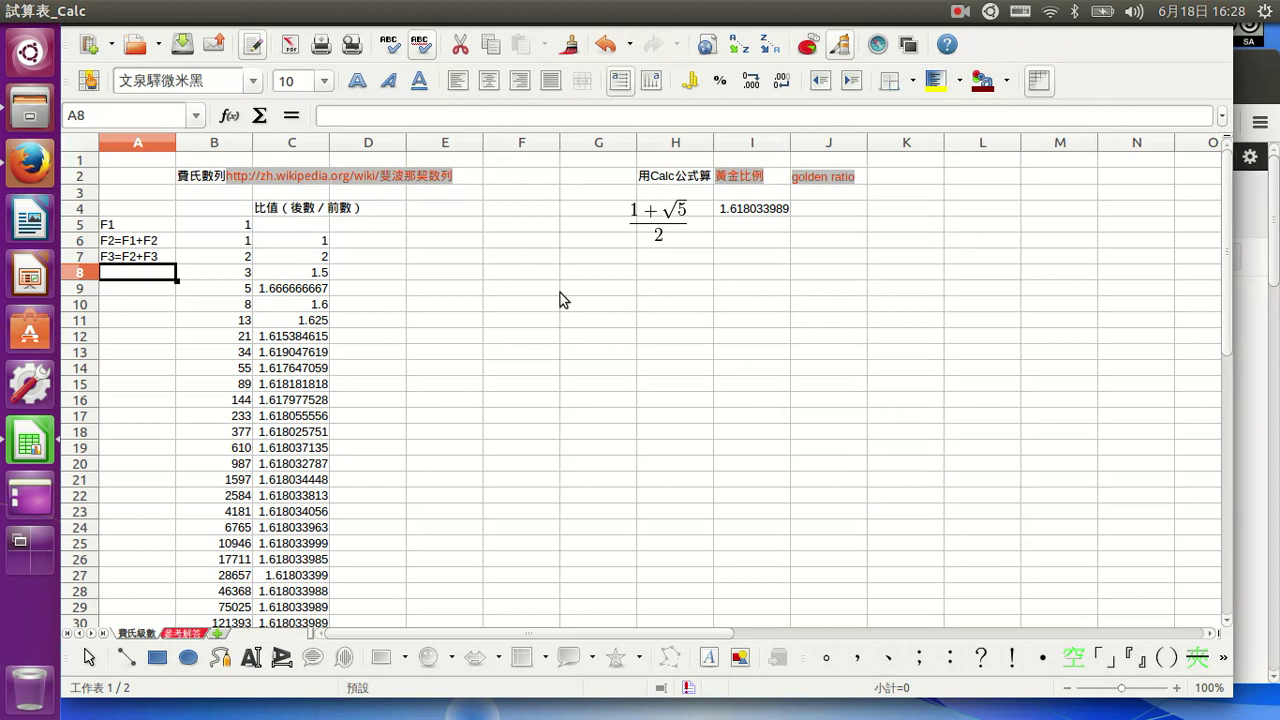
- Enter the golden ratio formula =(1+5^0.5)/2 in cell I6
click(661, 228)
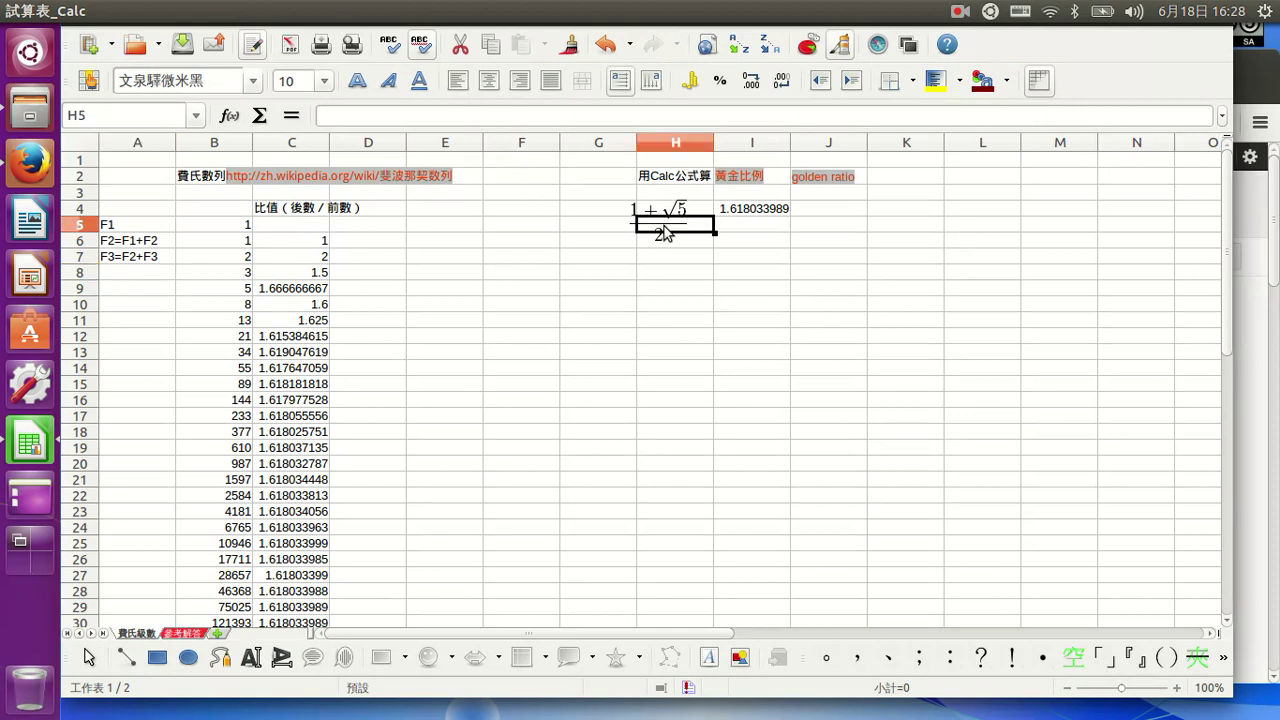
click(658, 258)
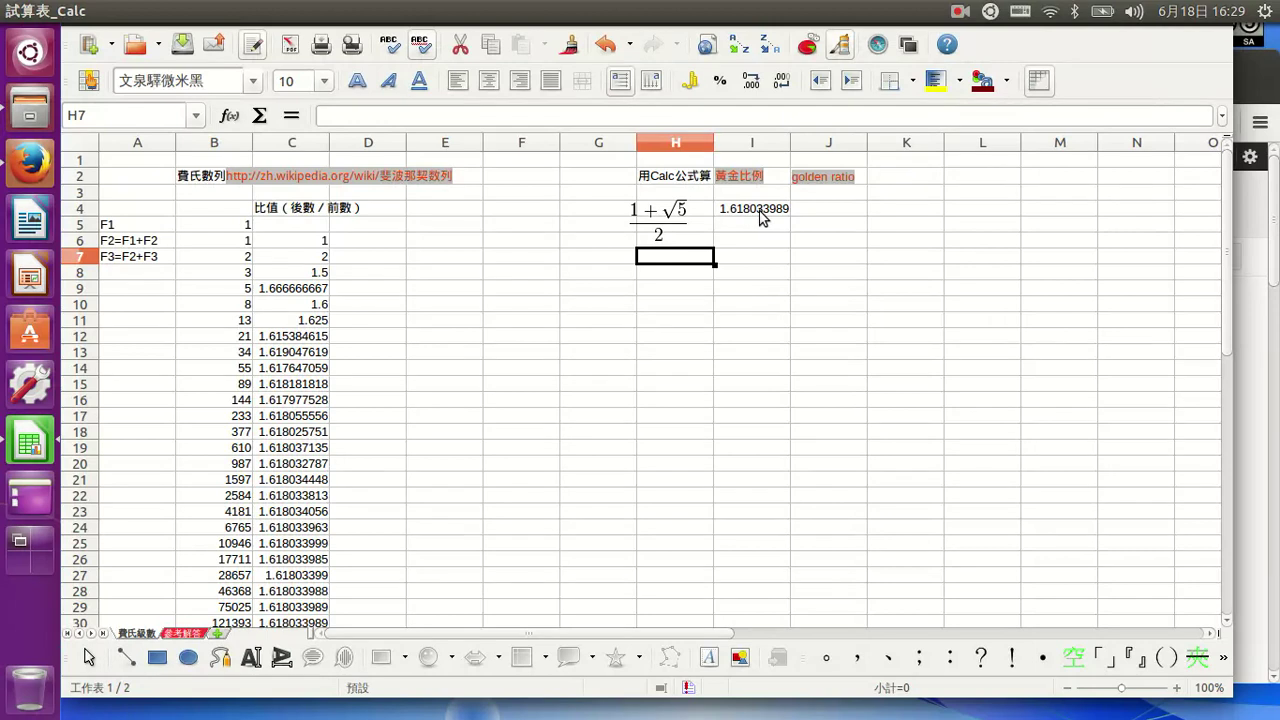
click(744, 248)
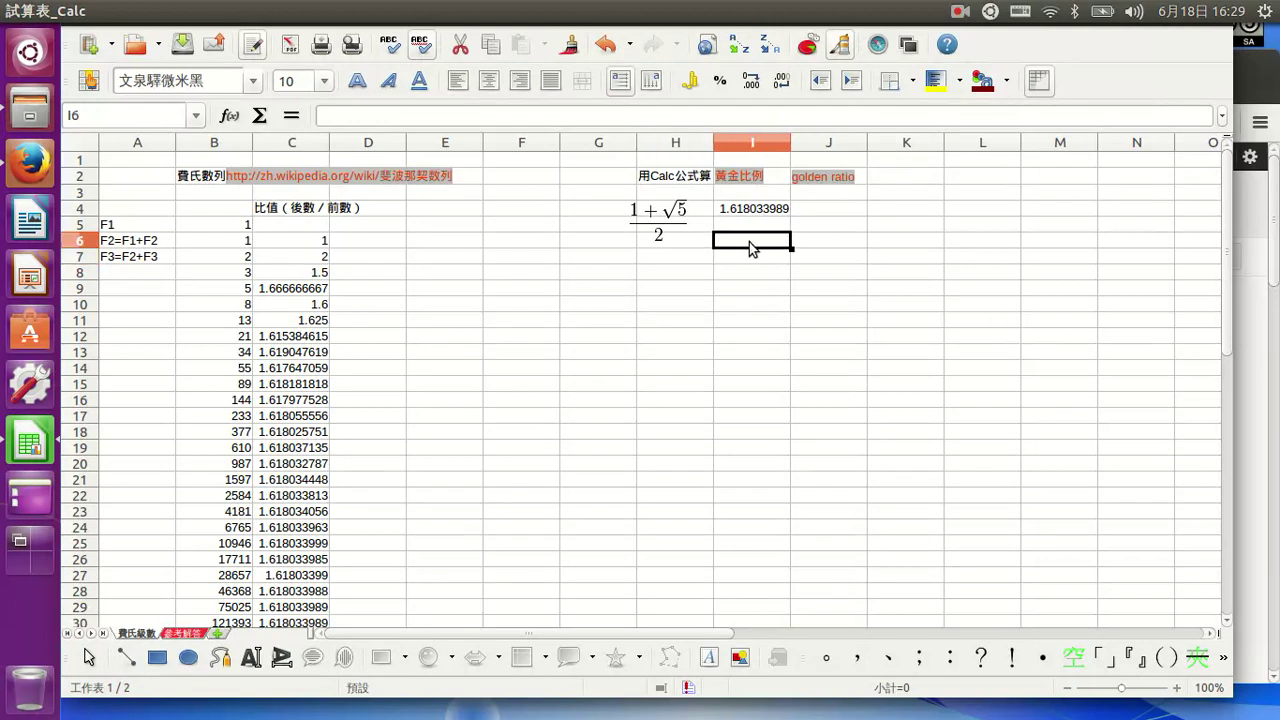
text(=)
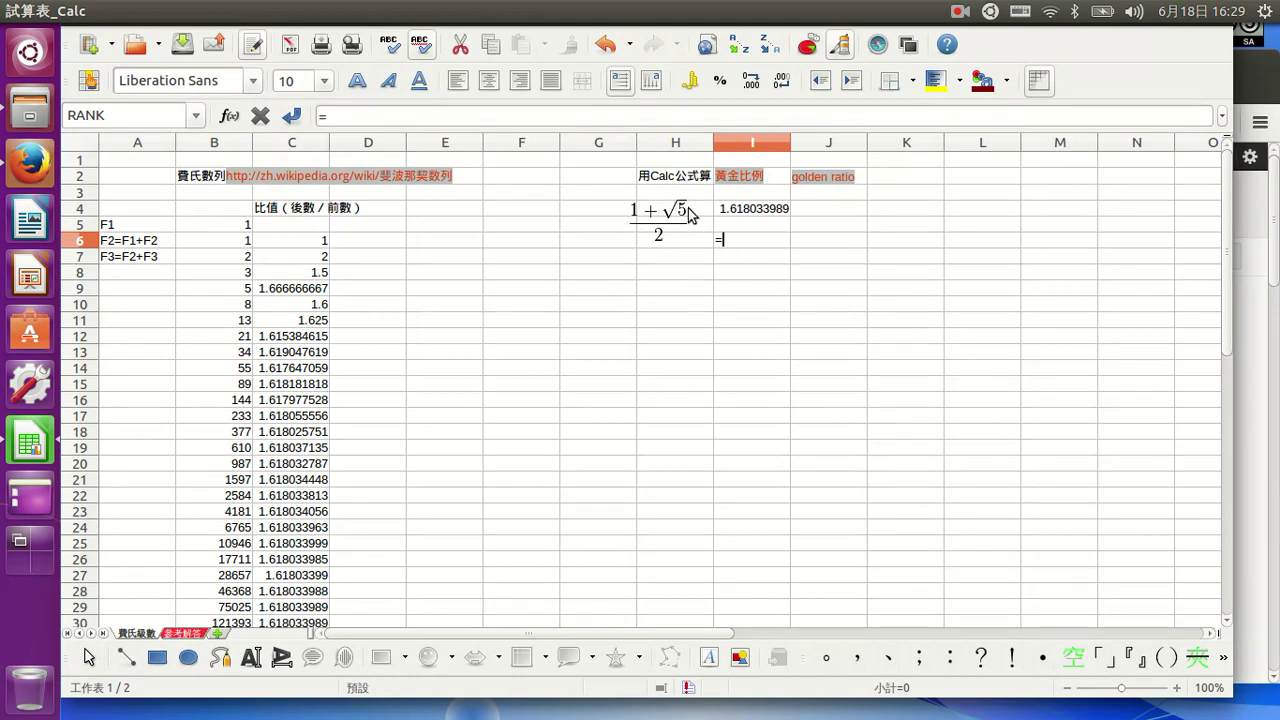
text(())
text(1+)
text(5)
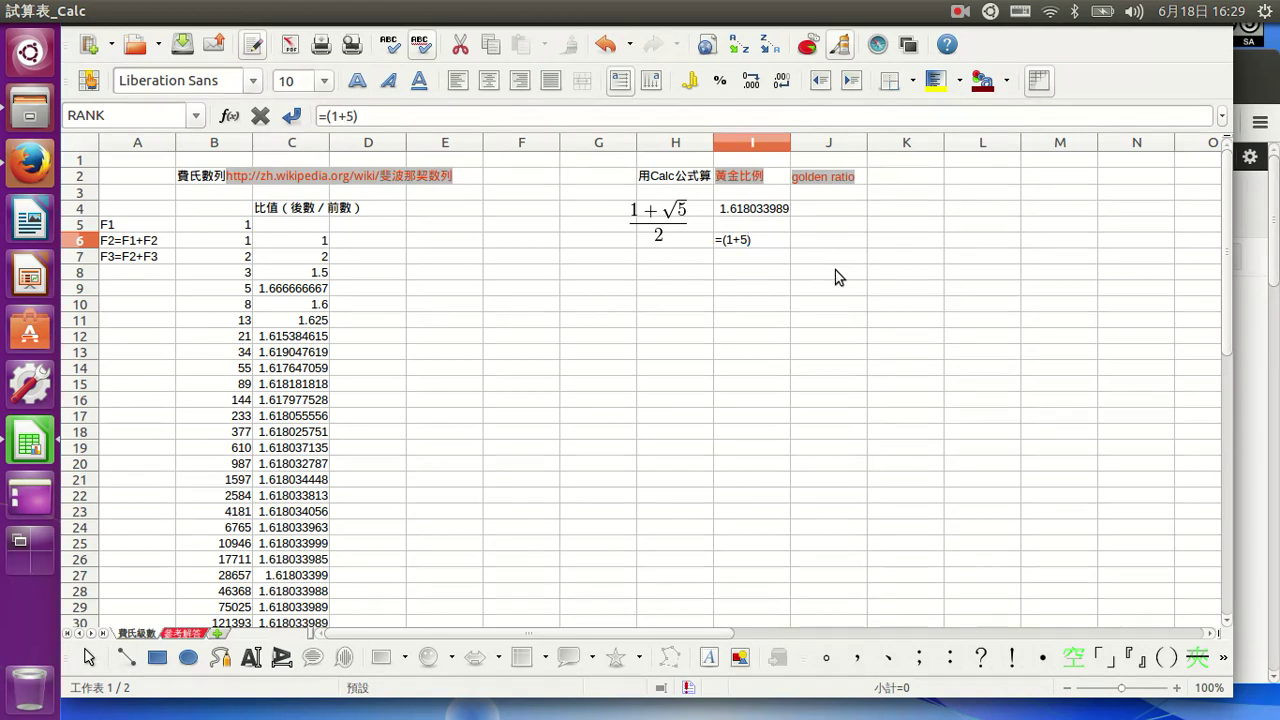
text(^)
text(0.5)
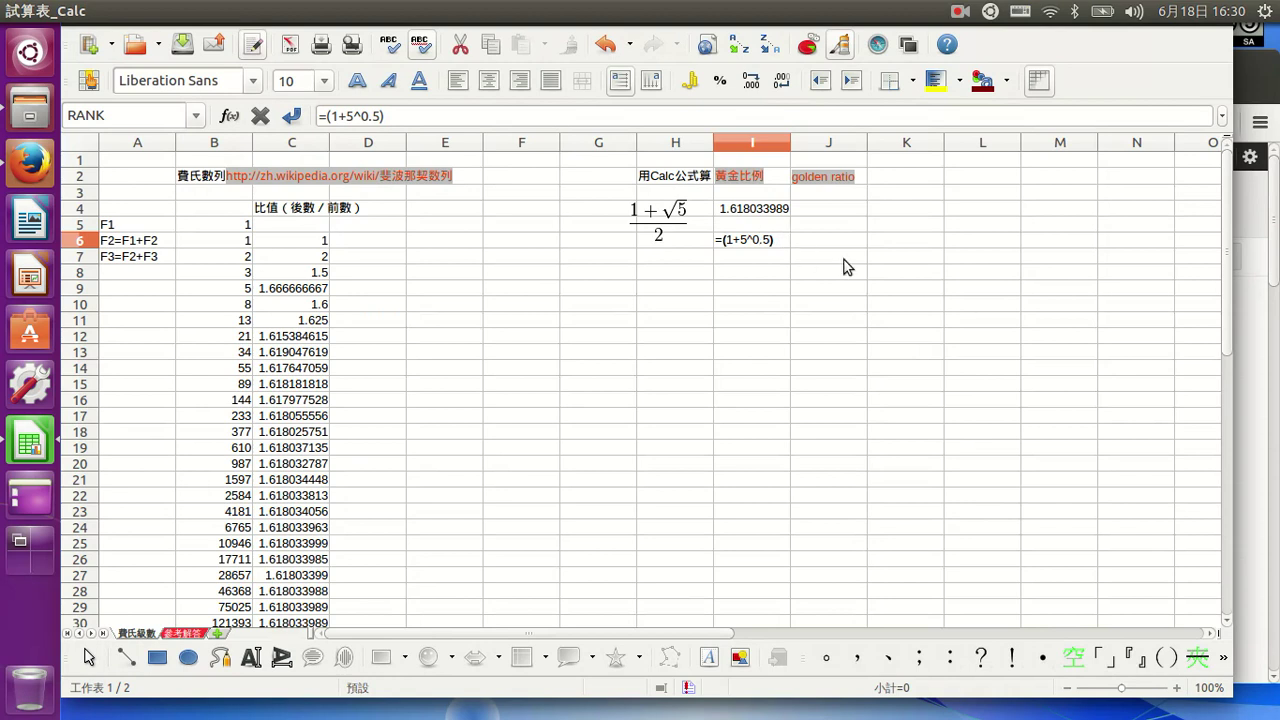
text(/2)
key(Up)
- Compare the golden ratio result and formula in I6 with those in I4
key(Up)
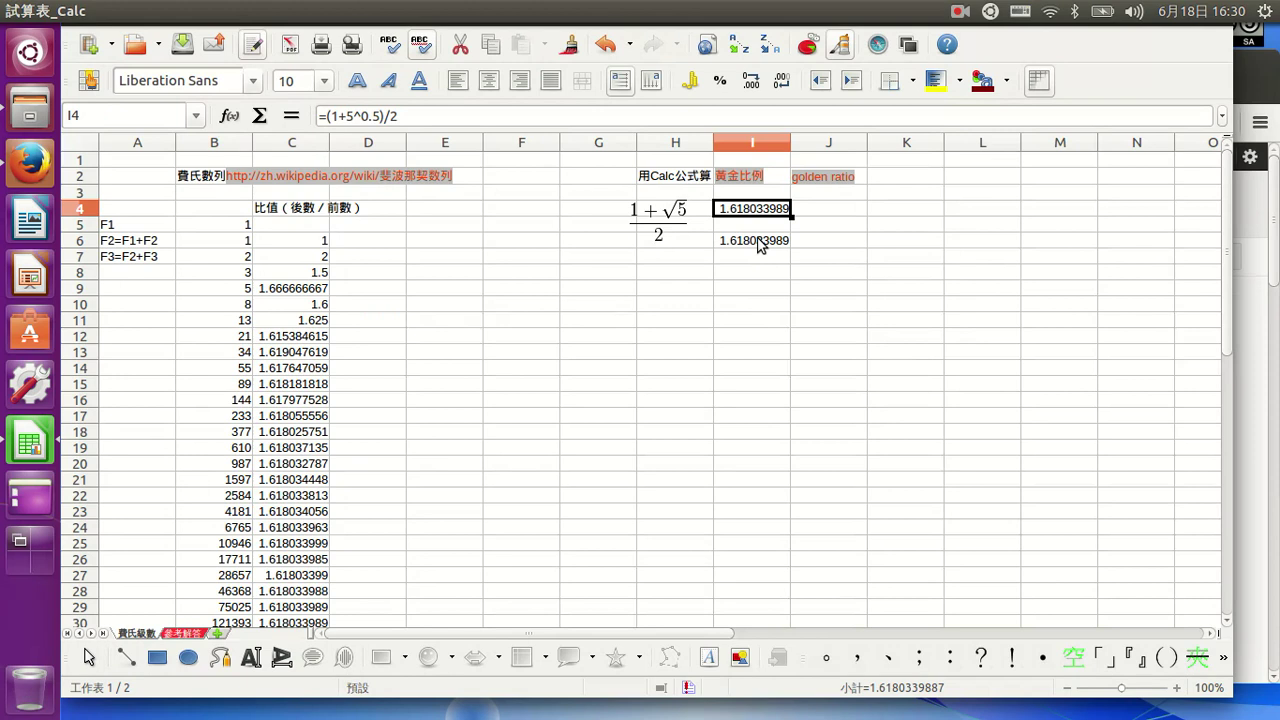
click(760, 242)
key(Up)
key(Up)
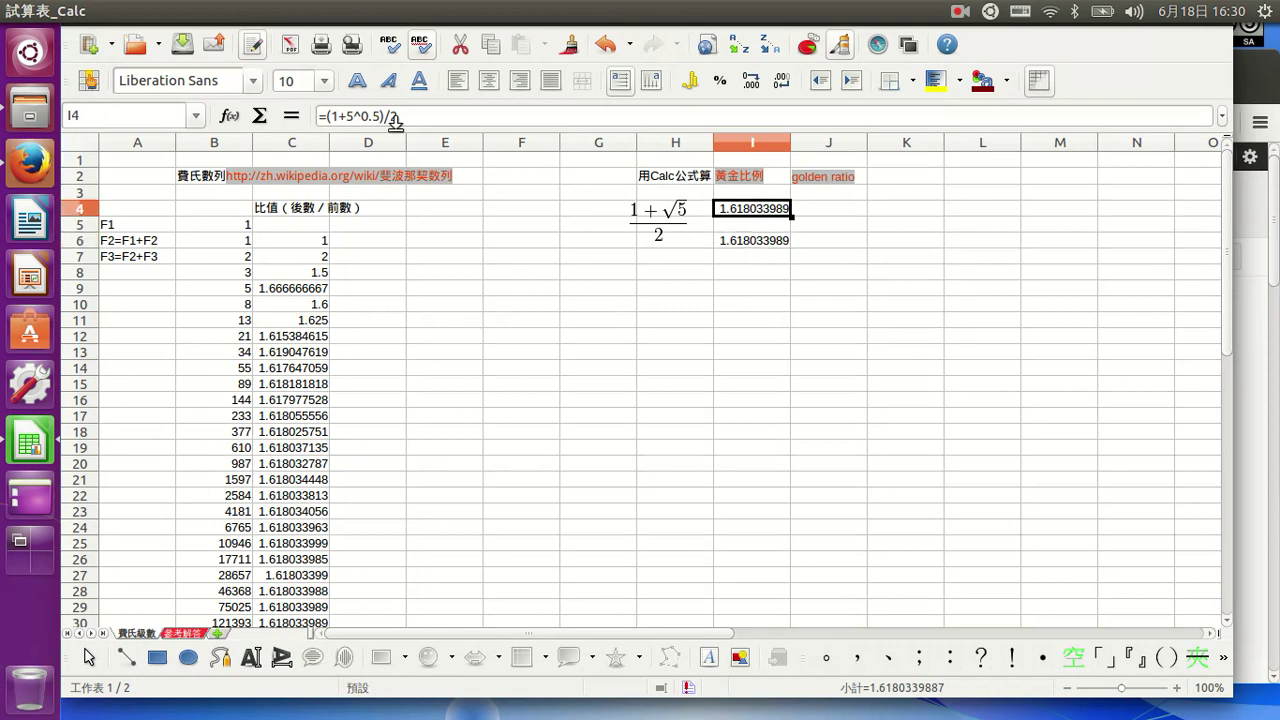